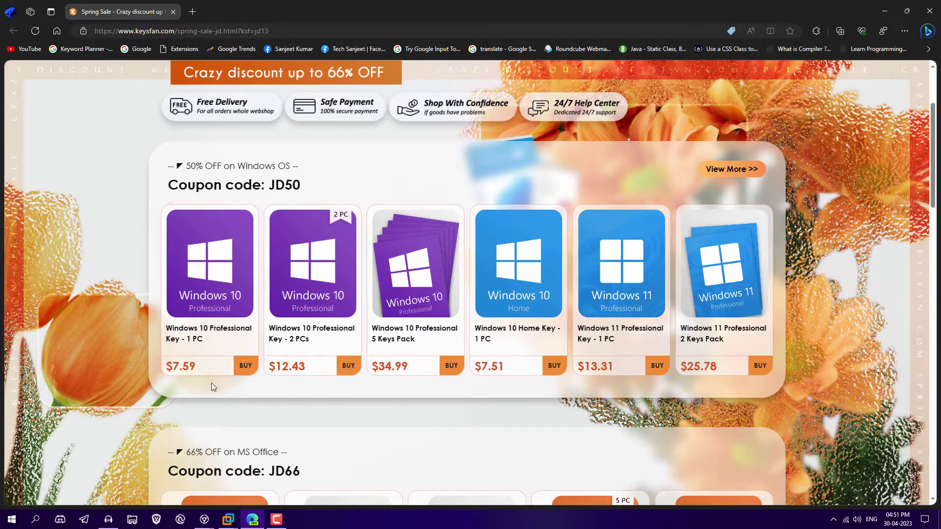
Step: Look through the Windows and Office offers and their coupon codes on the spring sale page
scroll(263, 398, "down", 3)
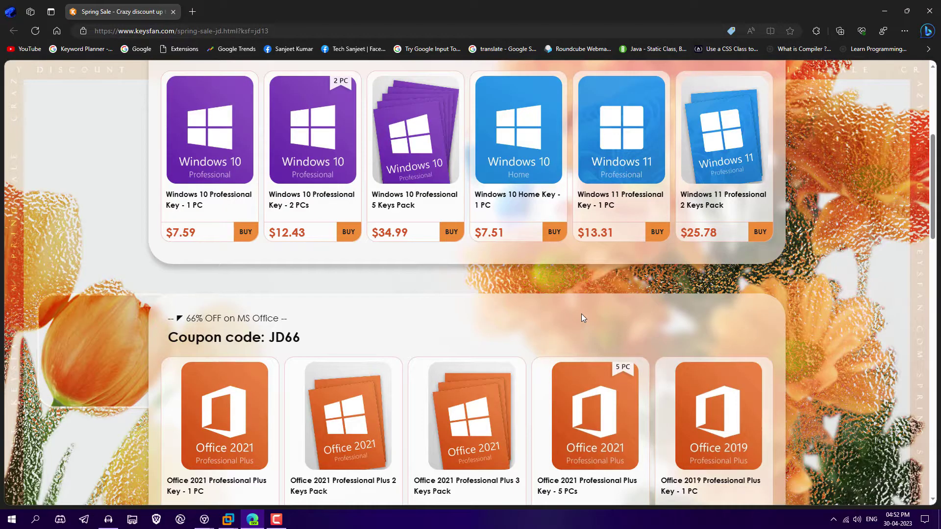
scroll(602, 303, "up", 2)
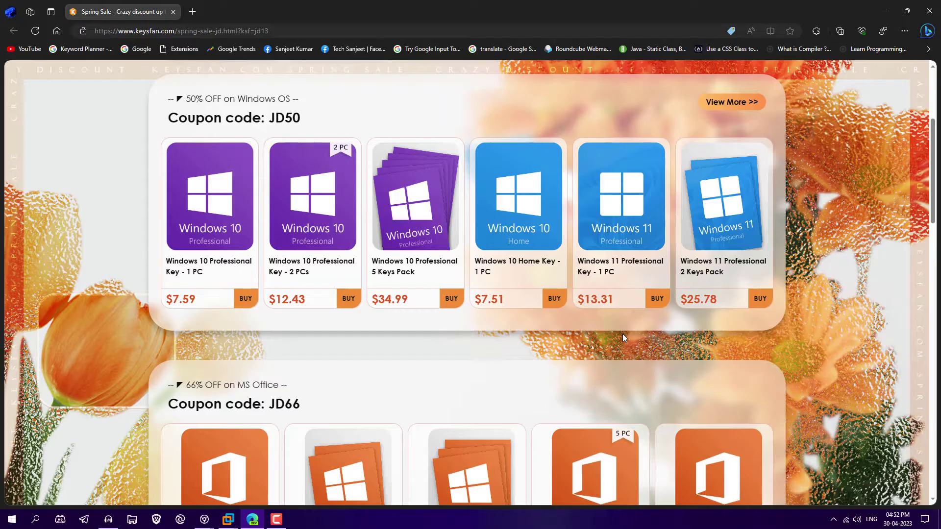
scroll(623, 334, "up", 4)
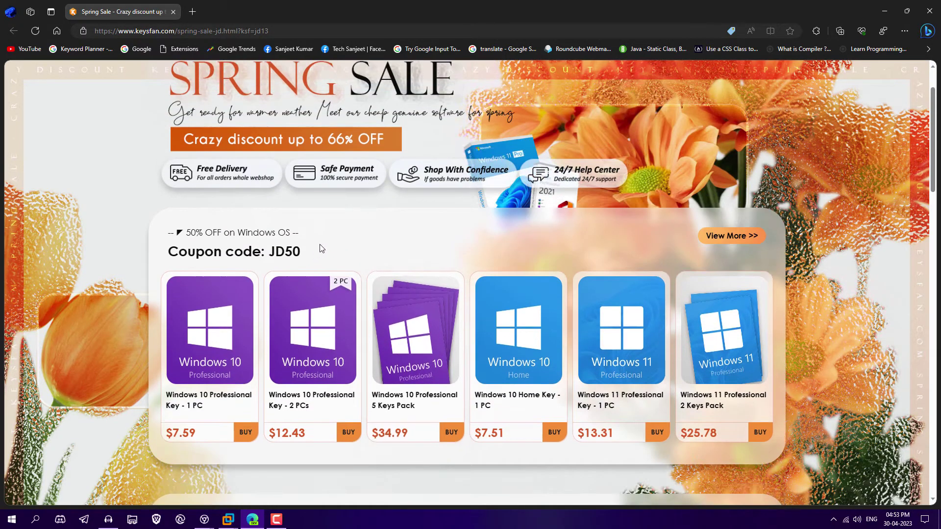
scroll(264, 243, "down", 6)
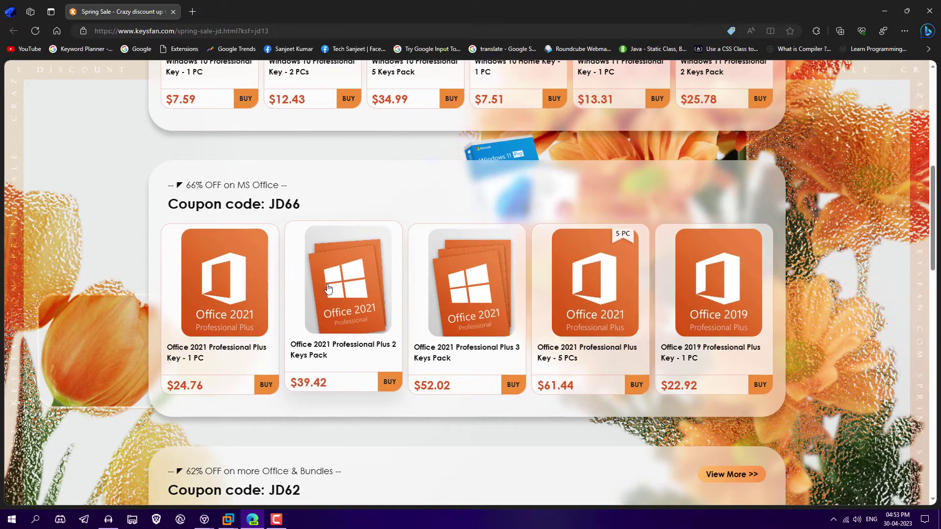
scroll(321, 284, "down", 3)
scroll(321, 290, "up", 7)
scroll(415, 298, "up", 4)
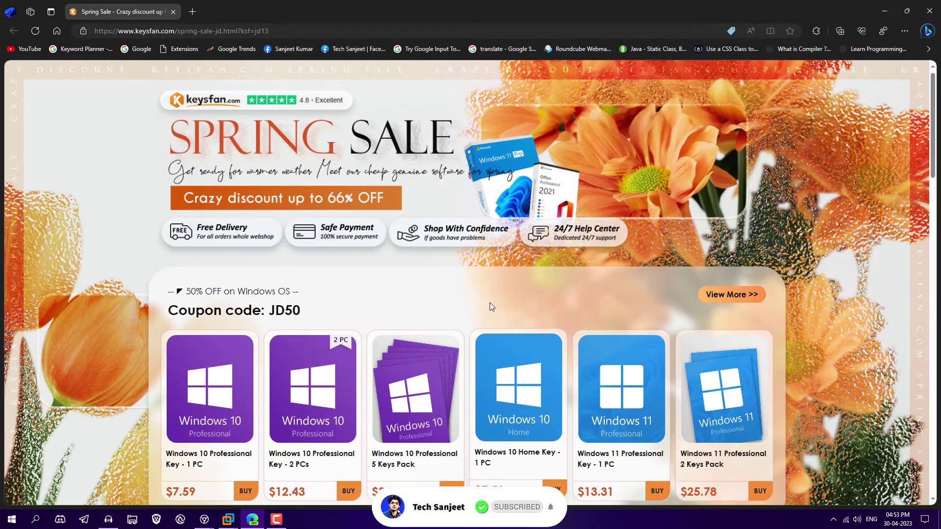
Step: Copy the coupon code JD50 for the Windows OS offers
double_click(272, 319)
key("ctrl+c")
right_click(289, 324)
Step: Add one Windows 11 Professional Key - 1 PC to the cart and open the shopping cart
scroll(655, 304, "down", 4)
left_click(654, 305)
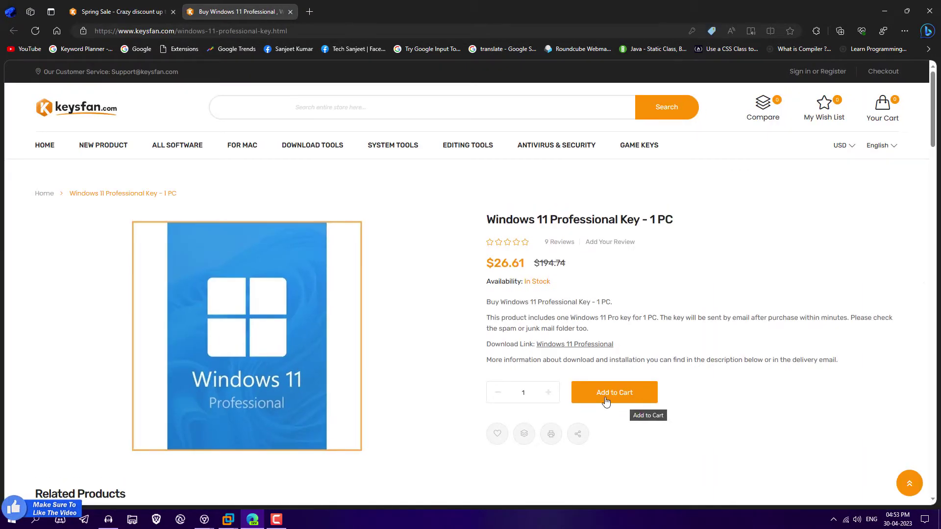
left_click(606, 401)
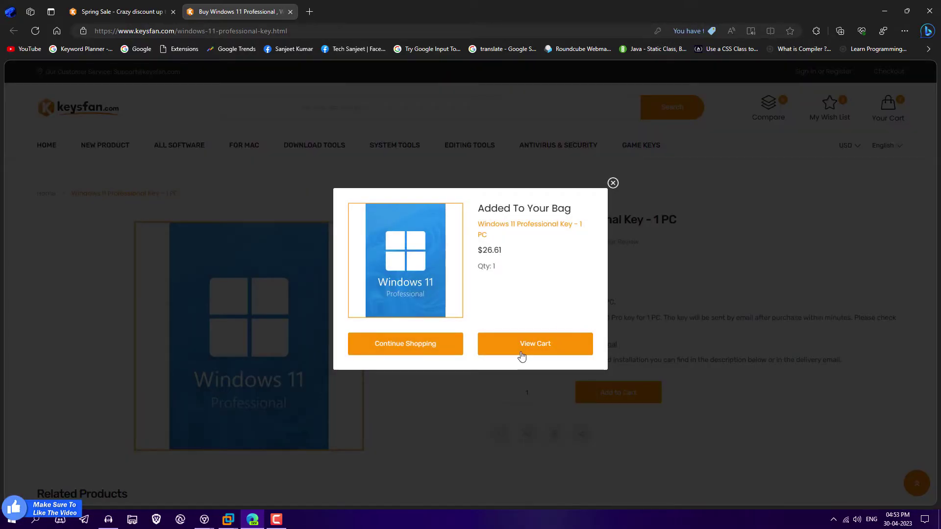
left_click(521, 352)
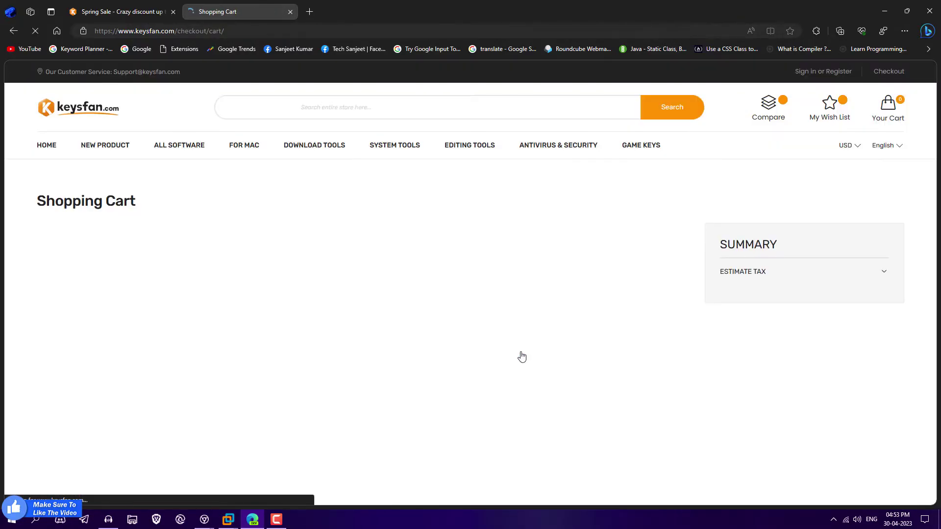
Step: Apply the discount code JD50 to the cart and check the order total
left_click(766, 361)
left_click(739, 402)
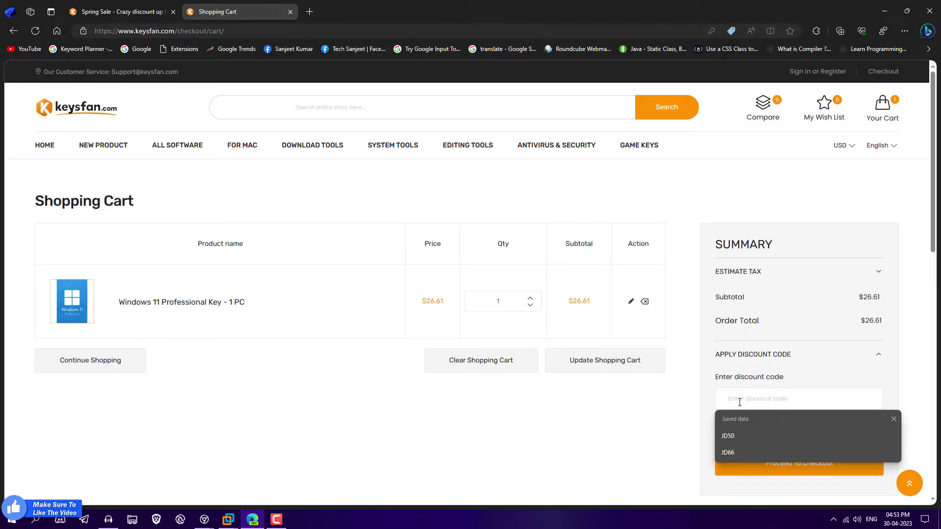
right_click(739, 402)
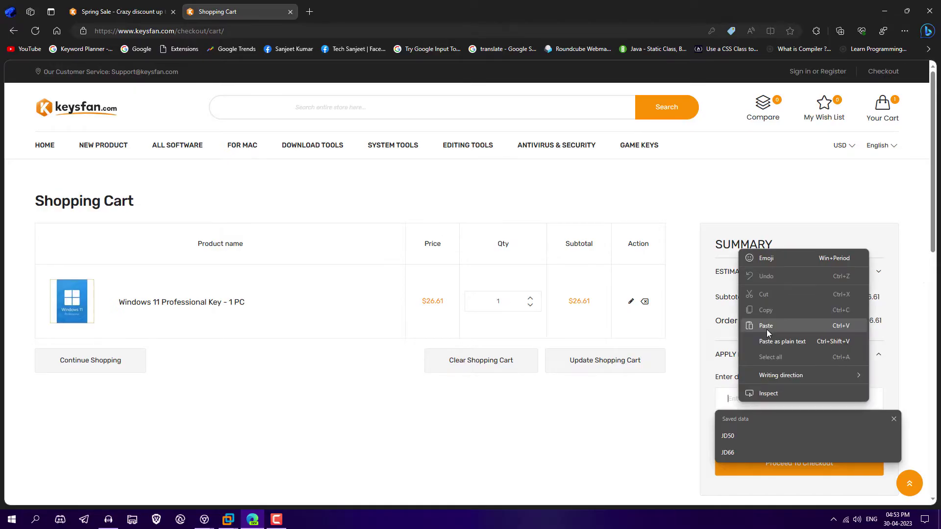
left_click(765, 326)
left_click(777, 431)
double_click(865, 381)
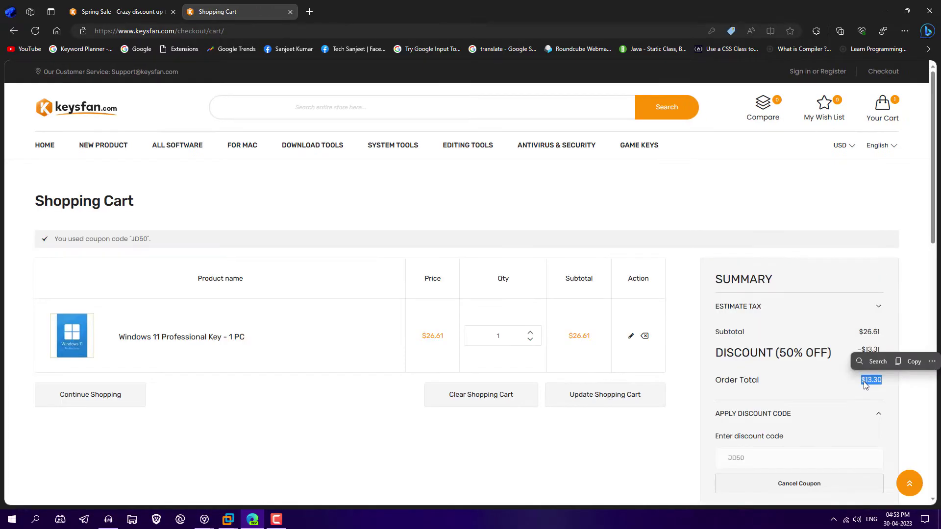
left_click(858, 388)
Step: Proceed to checkout and review the billing form and available payment methods
scroll(828, 392, "down", 3)
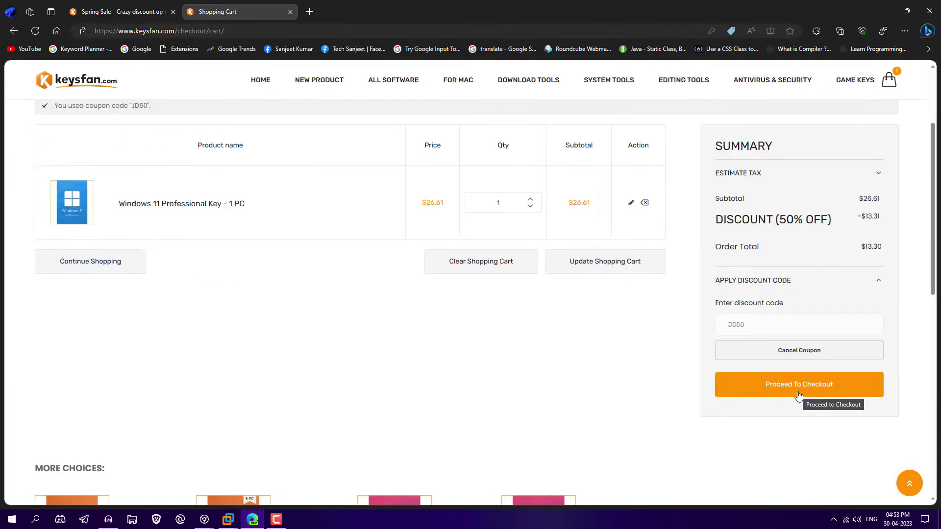
left_click(799, 392)
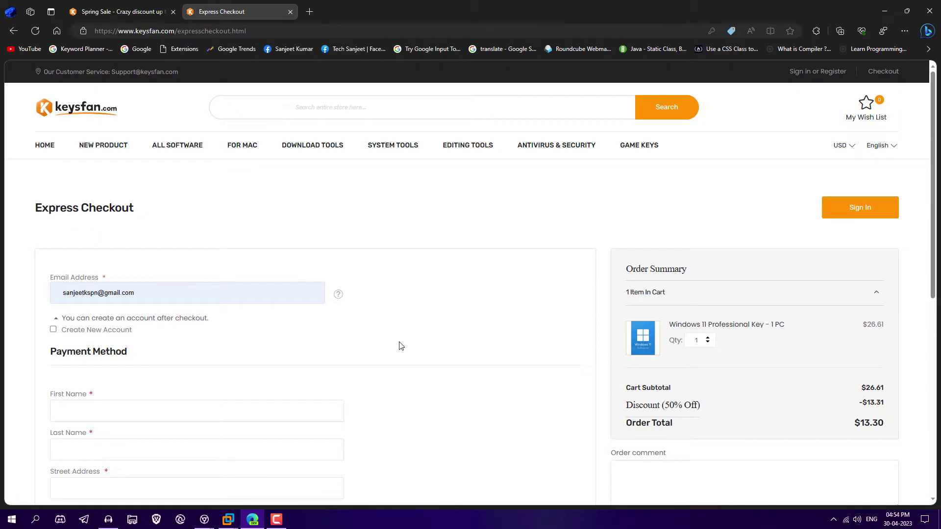
scroll(409, 328, "down", 8)
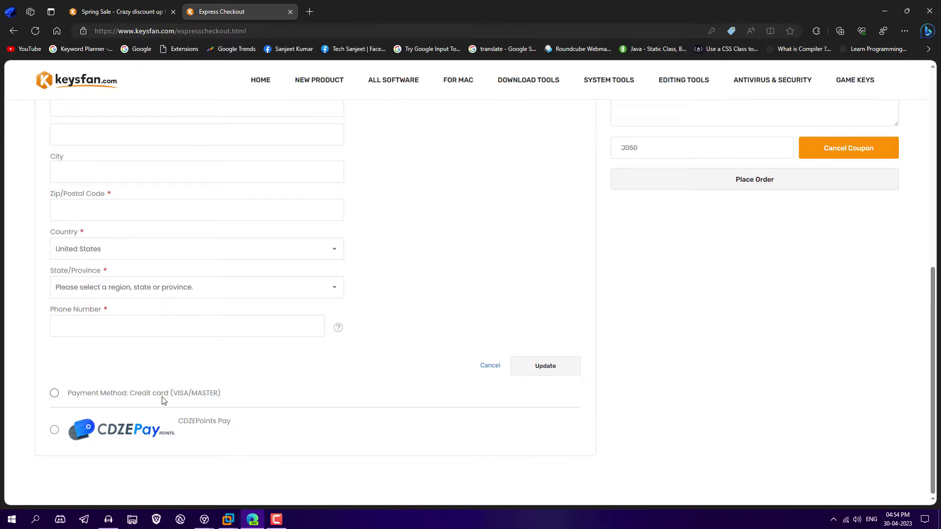
scroll(411, 408, "up", 7)
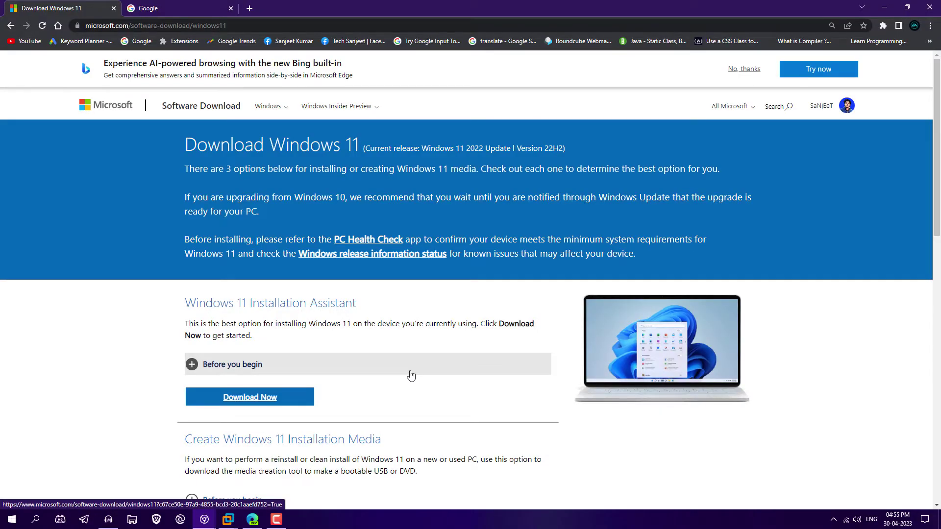
Step: Request the Windows 11 (multi-edition ISO for x64 devices) disk image on Microsoft's Windows 11 download page
scroll(411, 375, "down", 8)
left_click(392, 251)
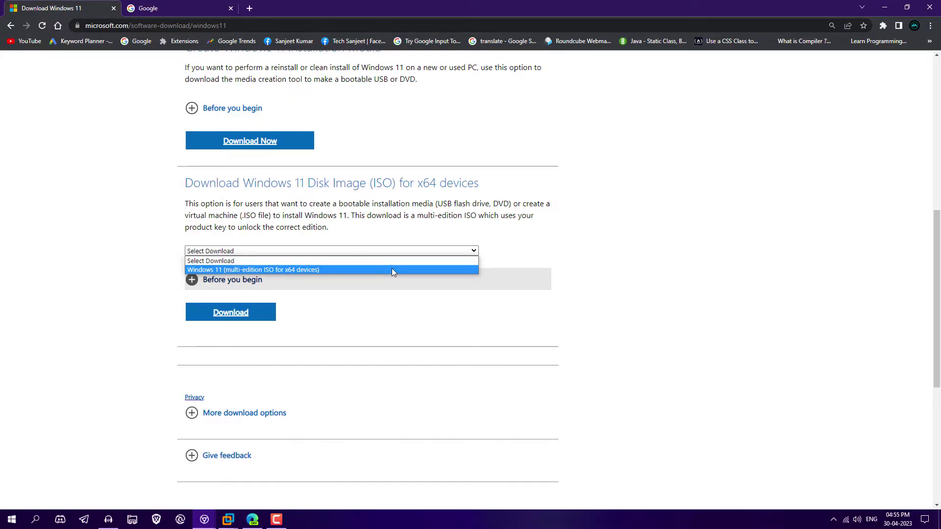
left_click(392, 270)
left_click(269, 314)
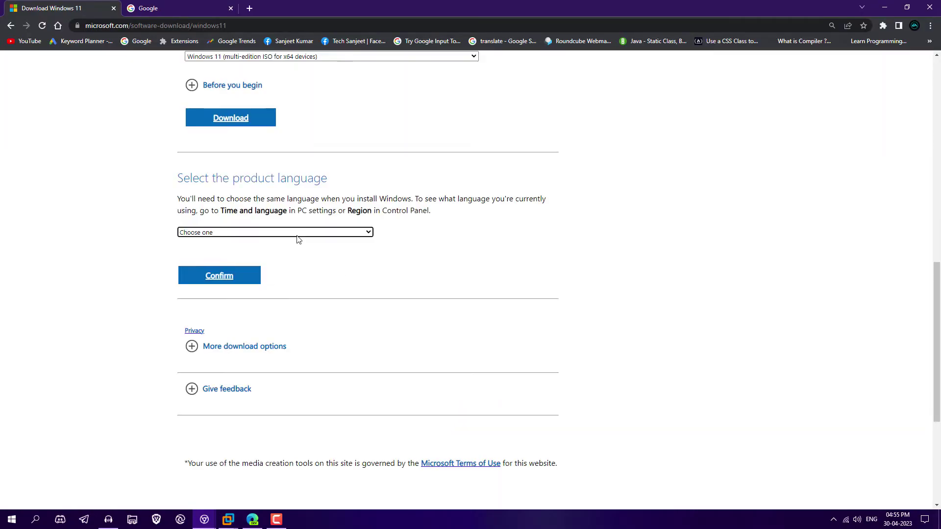
Step: Confirm English (United States) as the product language and start the 64-bit Windows 11 ISO download
left_click(297, 234)
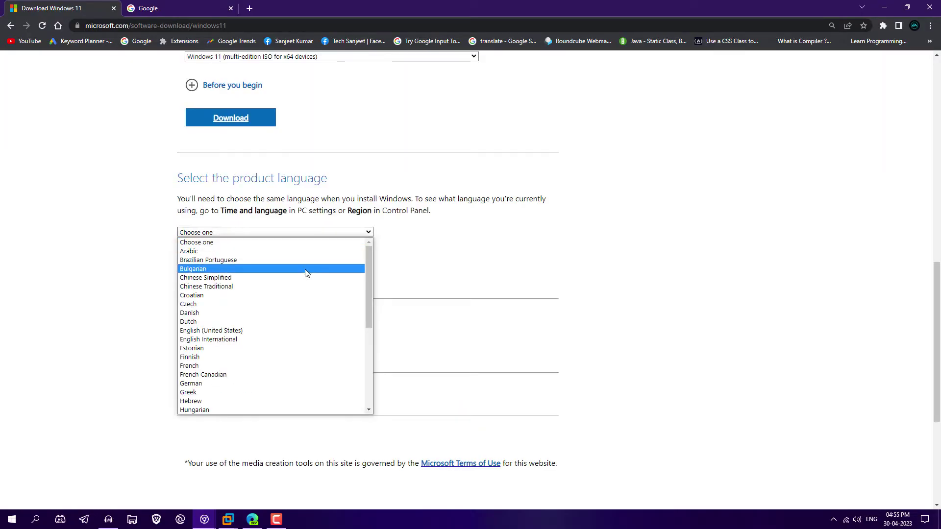
left_click(268, 332)
left_click(243, 278)
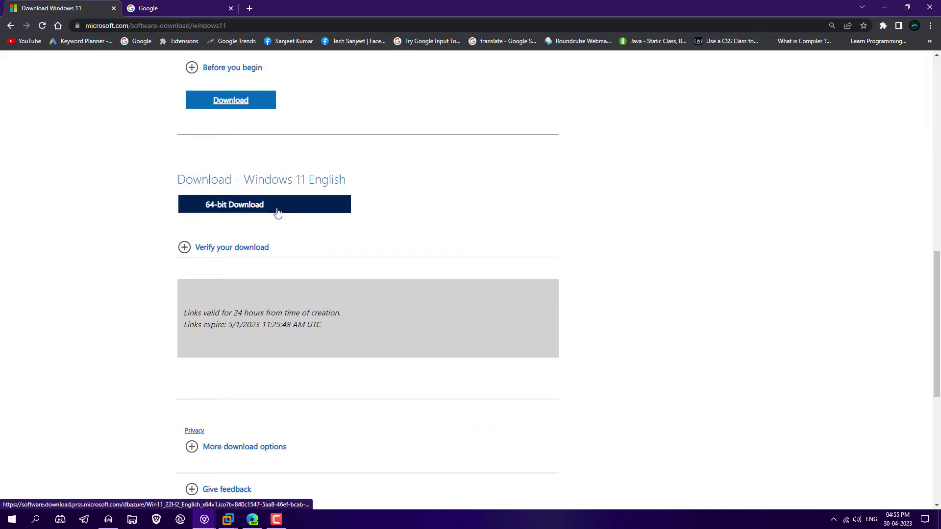
left_click(277, 212)
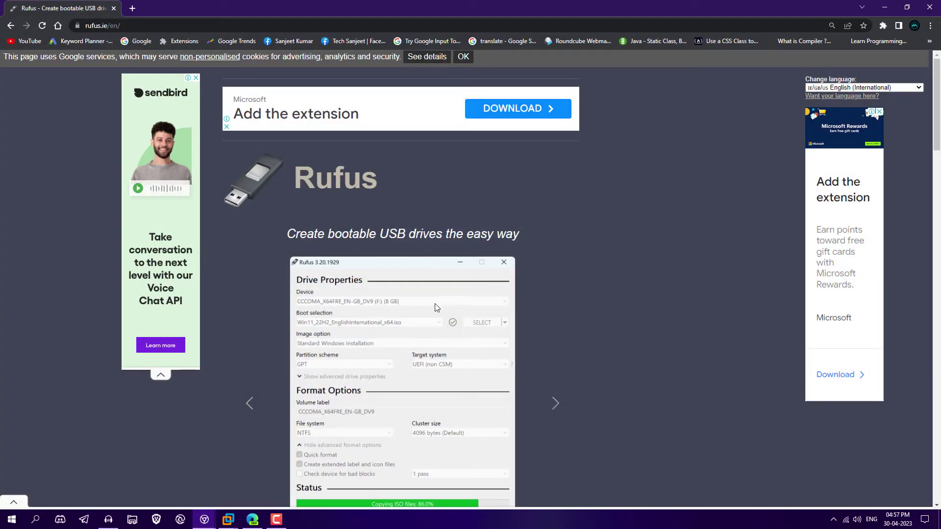
Step: Download rufus-4.0.exe, the standard Windows x64 release, from the Rufus website and launch it
scroll(561, 311, "down", 5)
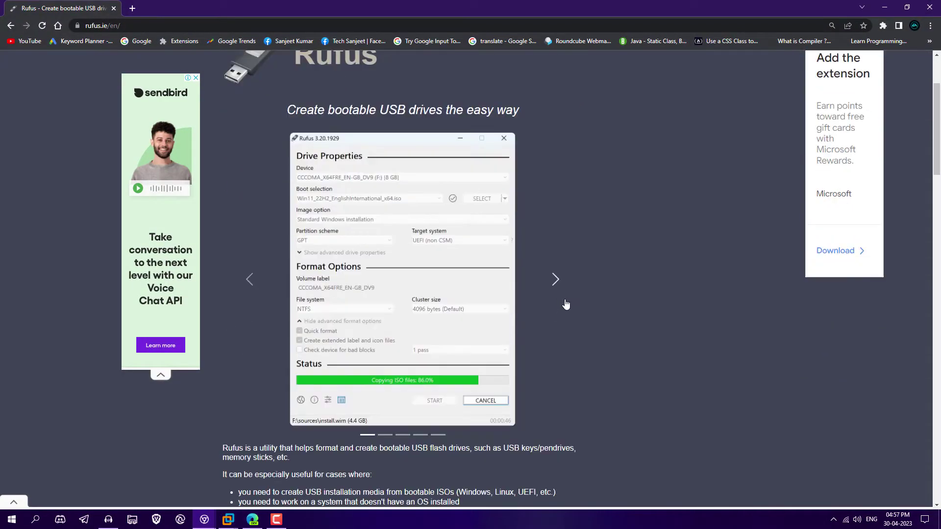
scroll(560, 315, "down", 3)
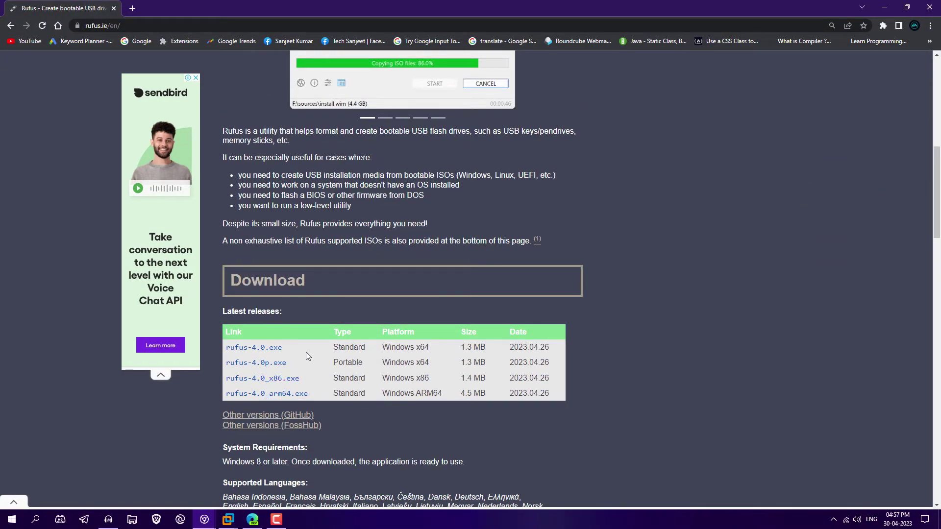
left_click(254, 352)
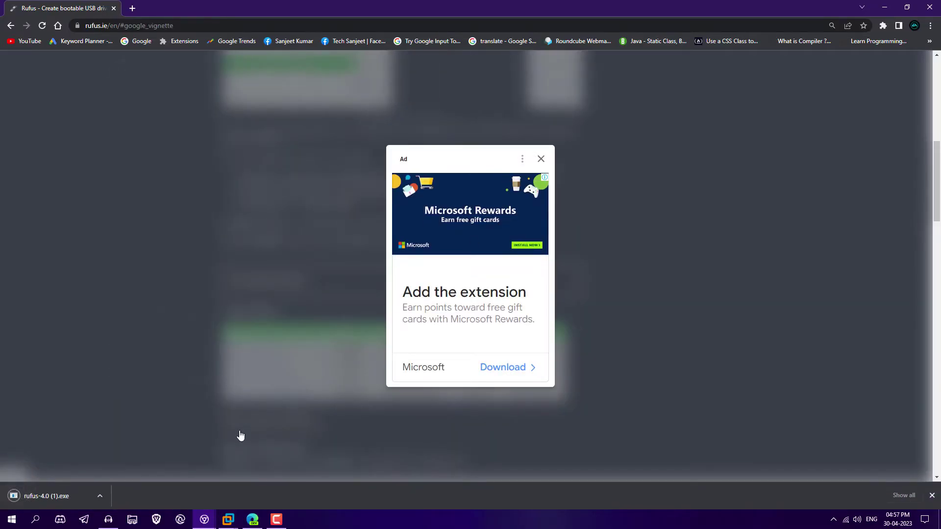
left_click(244, 425)
left_click(112, 496)
left_click(113, 427)
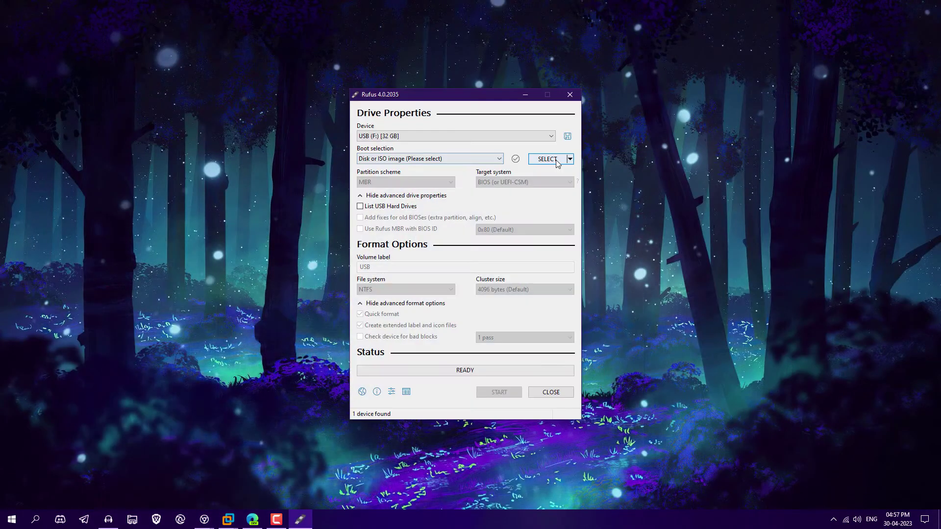
Step: Load Win11_22H2_English_x64v1.iso as the Rufus boot image and choose the GPT partition scheme
left_click(548, 160)
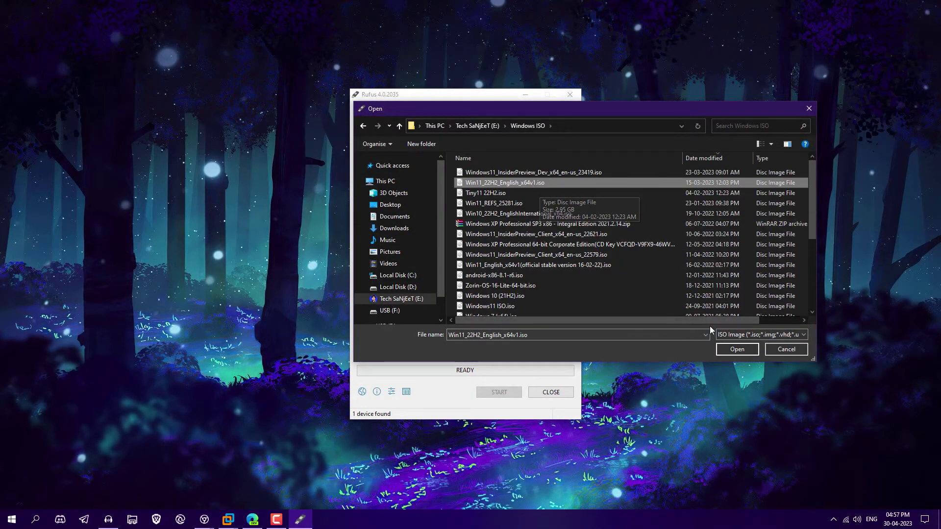
left_click(728, 348)
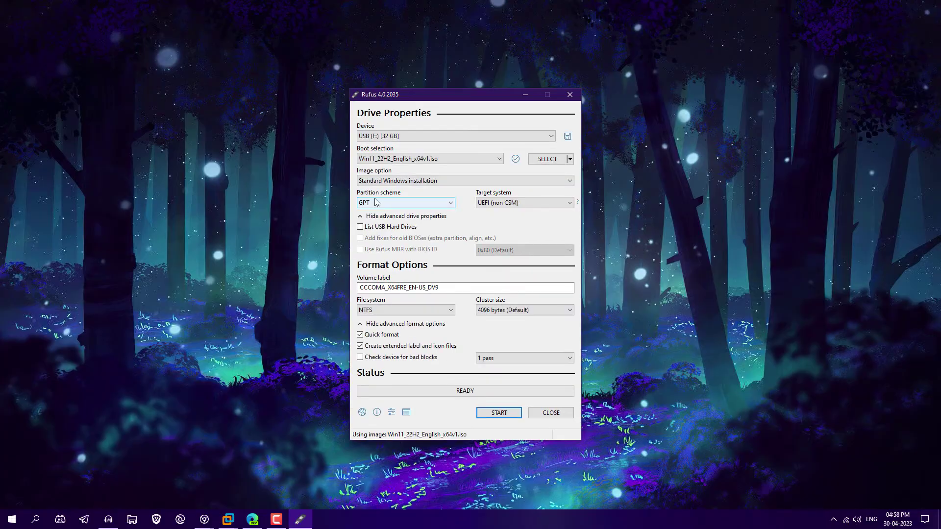
left_click(379, 205)
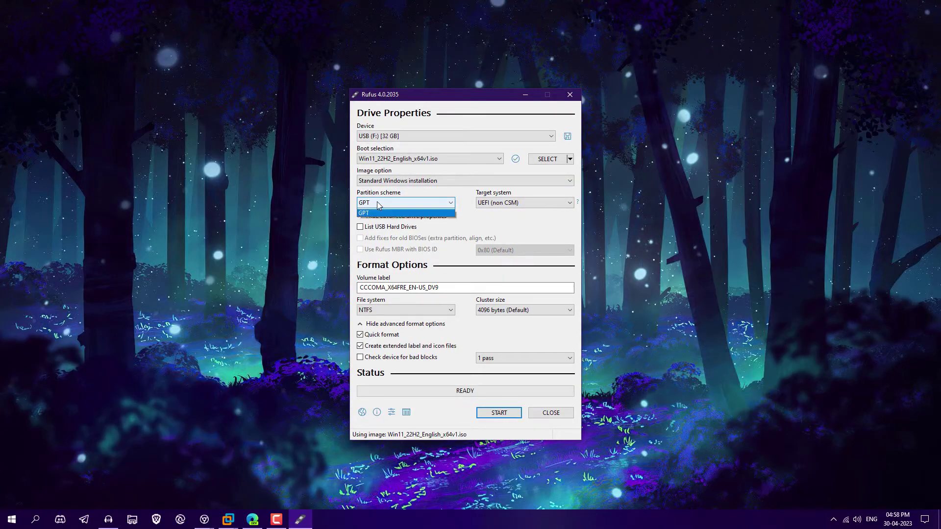
left_click(378, 220)
Step: Check Disk 0's partition style in its Disk Management properties, then close Disk Management
right_click(14, 523)
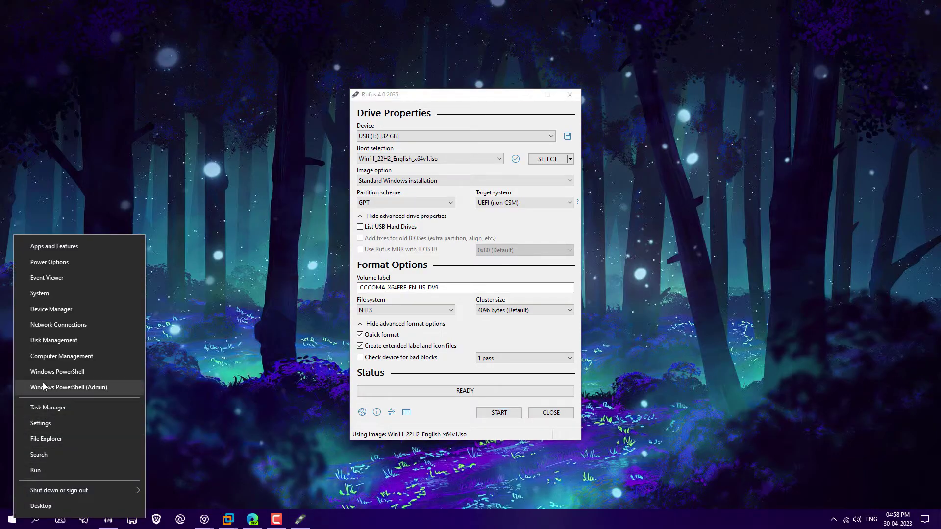
left_click(55, 342)
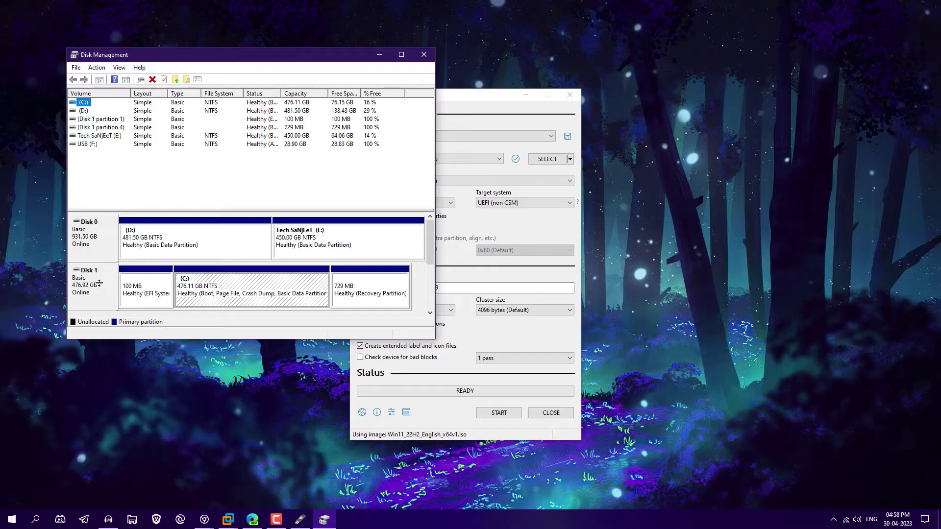
right_click(102, 247)
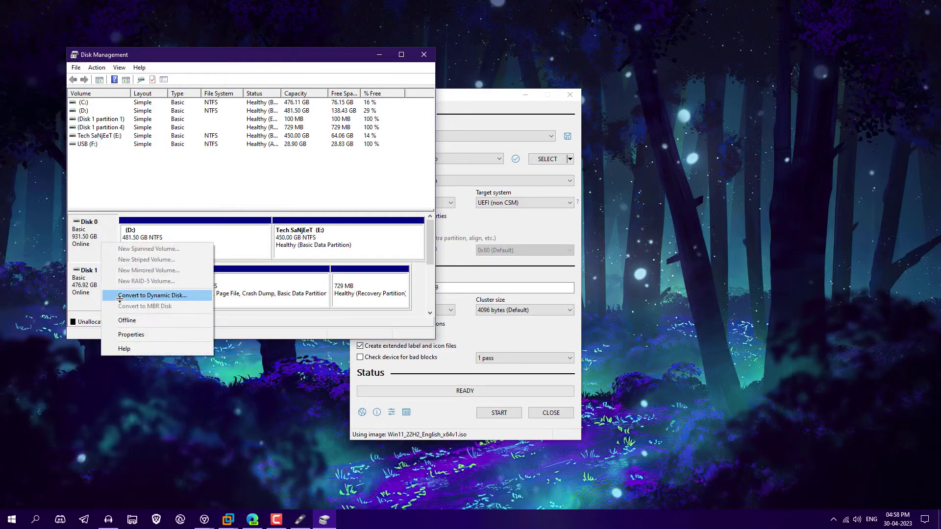
left_click(129, 331)
left_click(89, 36)
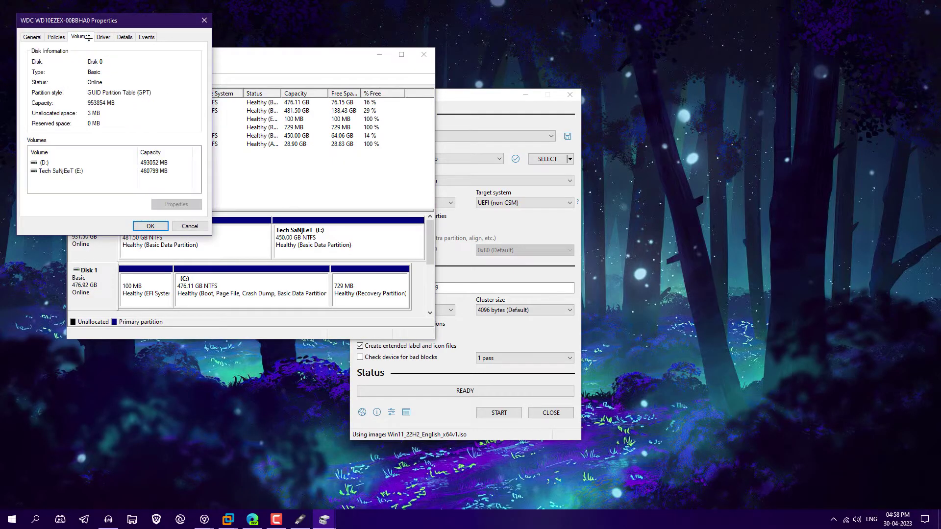
key("Escape")
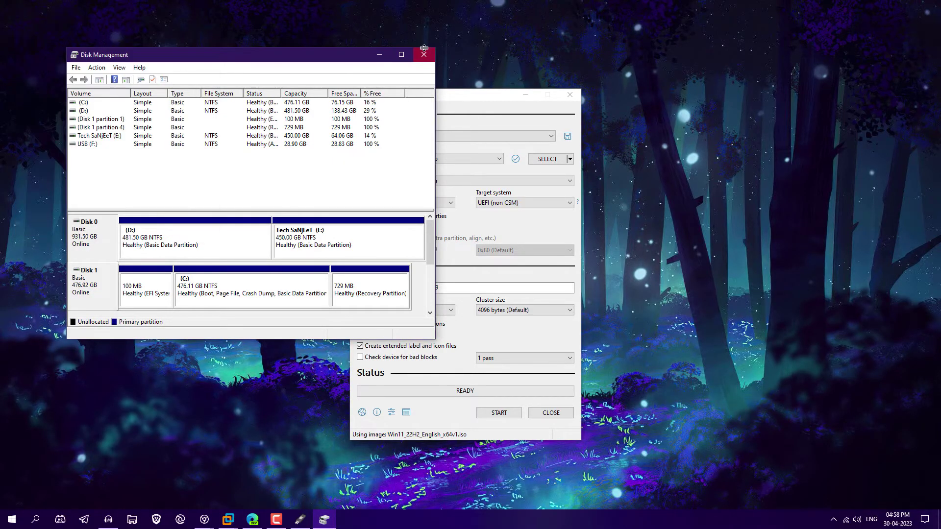
key("alt+F4")
Step: Keep GPT and start creating the USB drive, accepting no online Microsoft account requirement, a local account and matching regional options
left_click(402, 203)
left_click(407, 210)
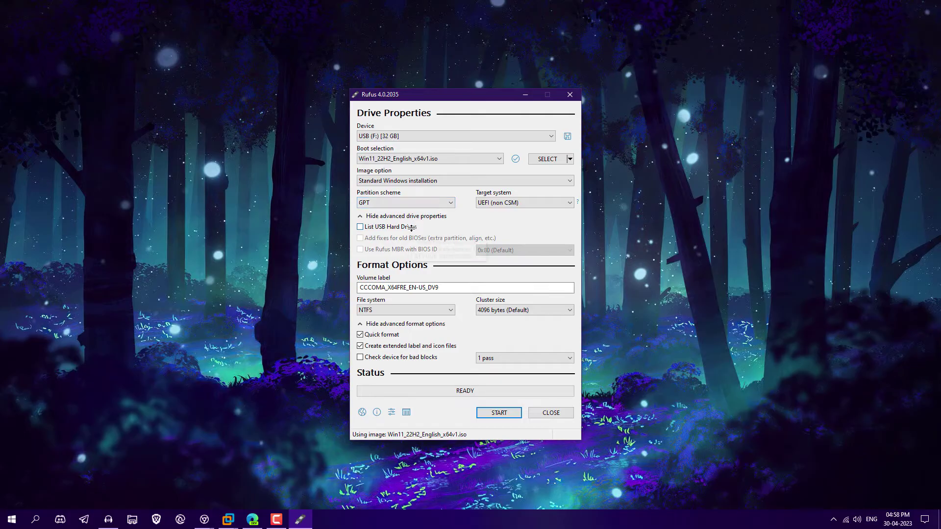
left_click(504, 414)
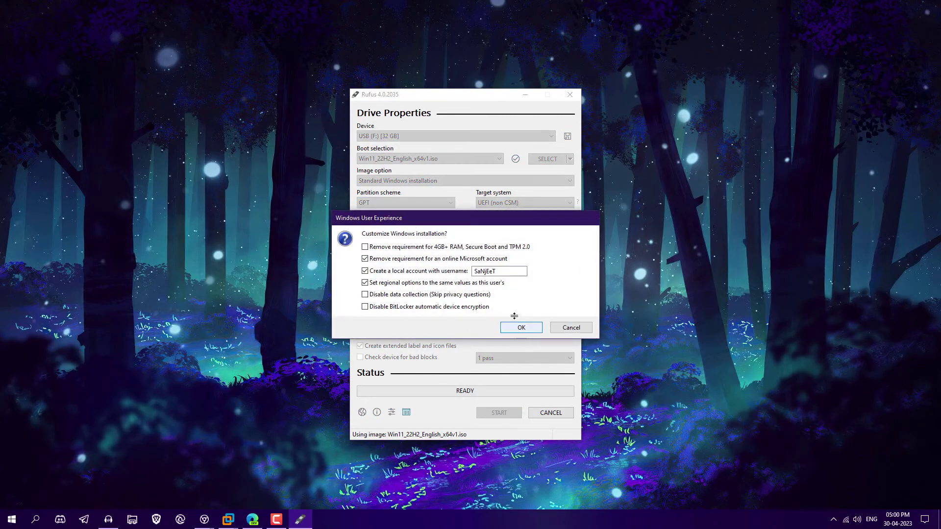
left_click(514, 319)
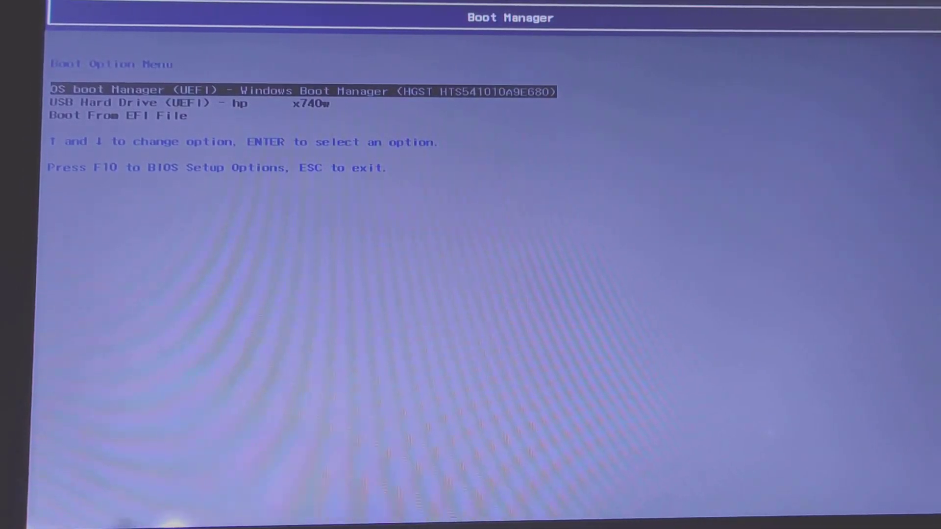
Step: Boot from the hp x740w USB drive and begin installing Windows with English (United States) and the US keyboard
key("Down")
key("Return")
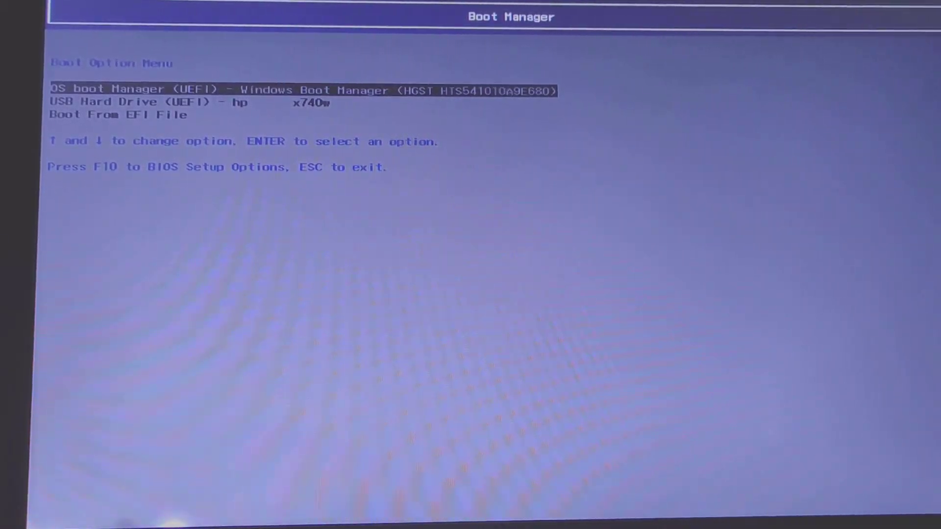
key("Down")
key("Return")
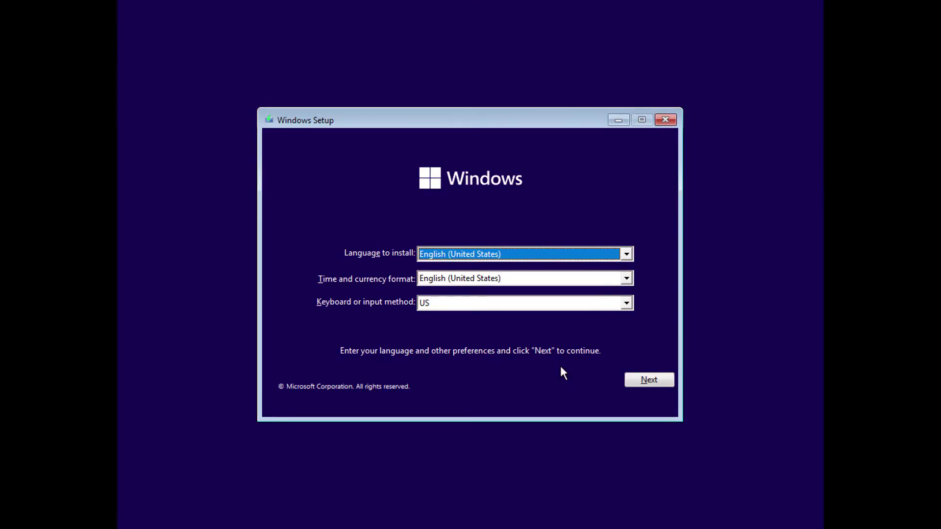
left_click(639, 381)
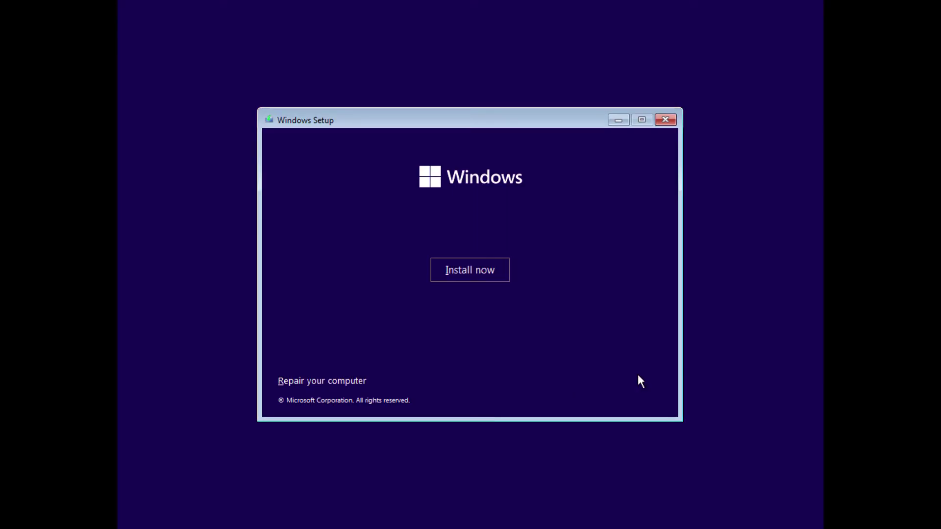
left_click(486, 275)
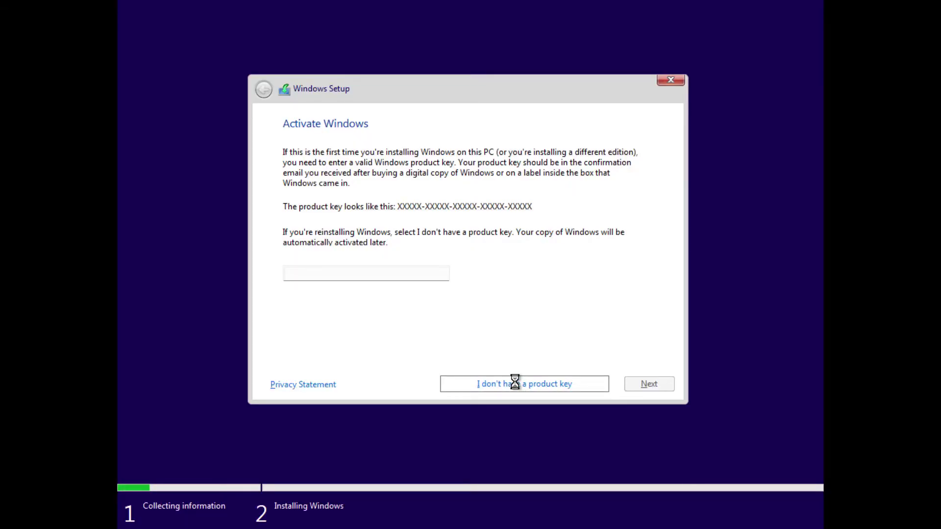
Step: Skip the product key in Windows Setup and select Windows 11 Pro as the edition to install
left_click(515, 384)
left_click(387, 238)
left_click(660, 389)
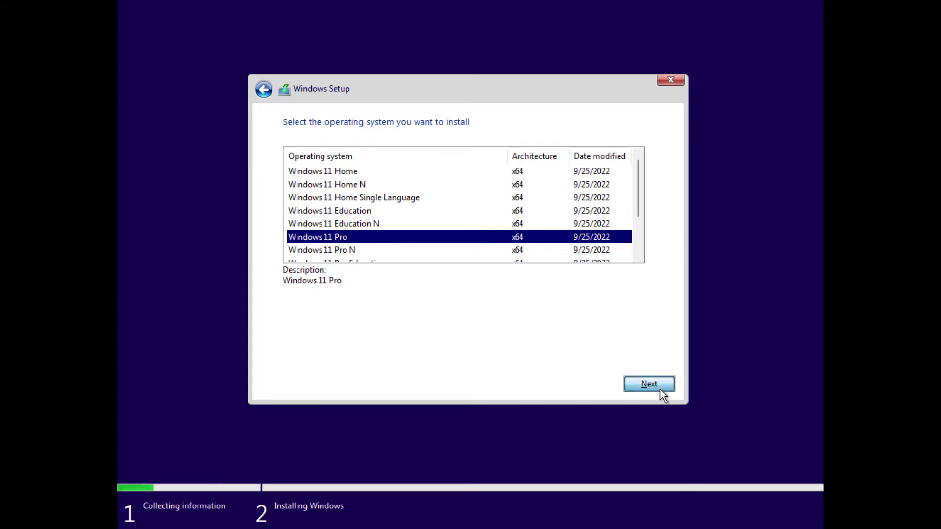
Step: Accept the Microsoft license terms and start a custom installation on Drive 0's unallocated space
left_click(493, 356)
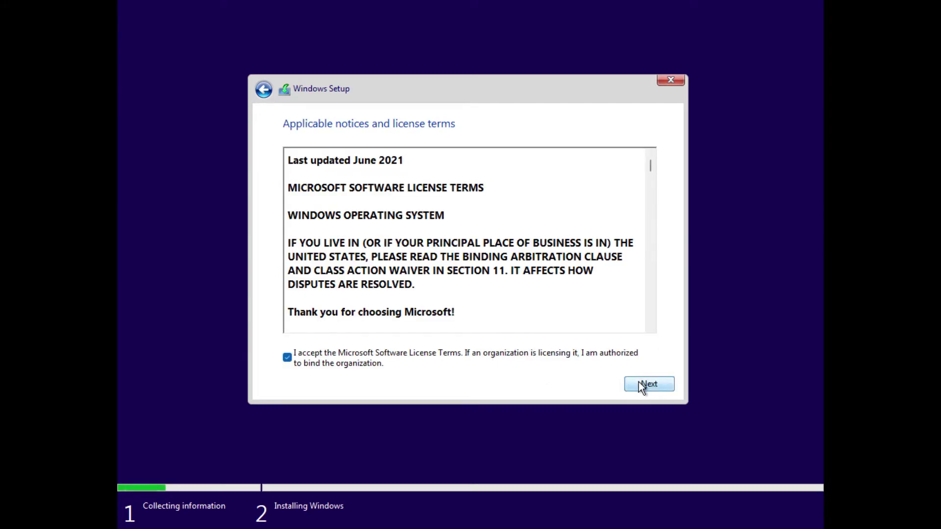
left_click(640, 384)
left_click(481, 267)
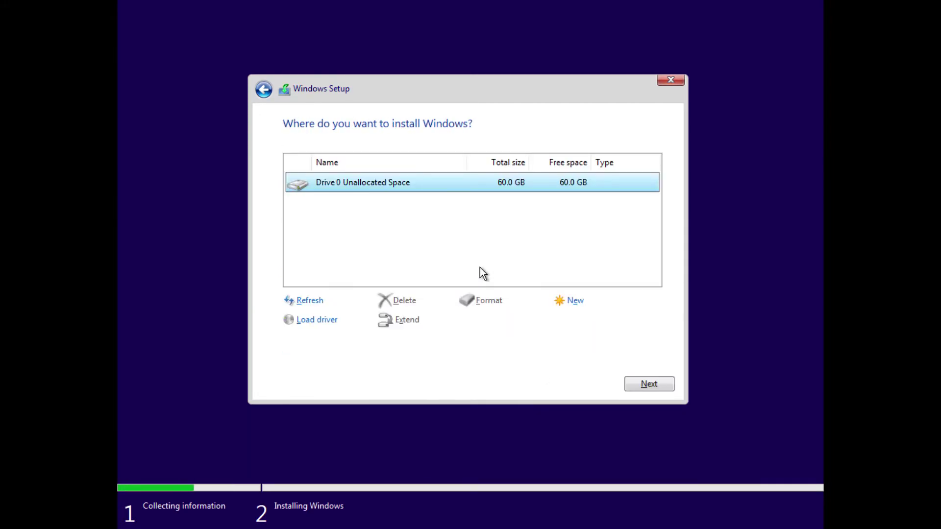
left_click(648, 384)
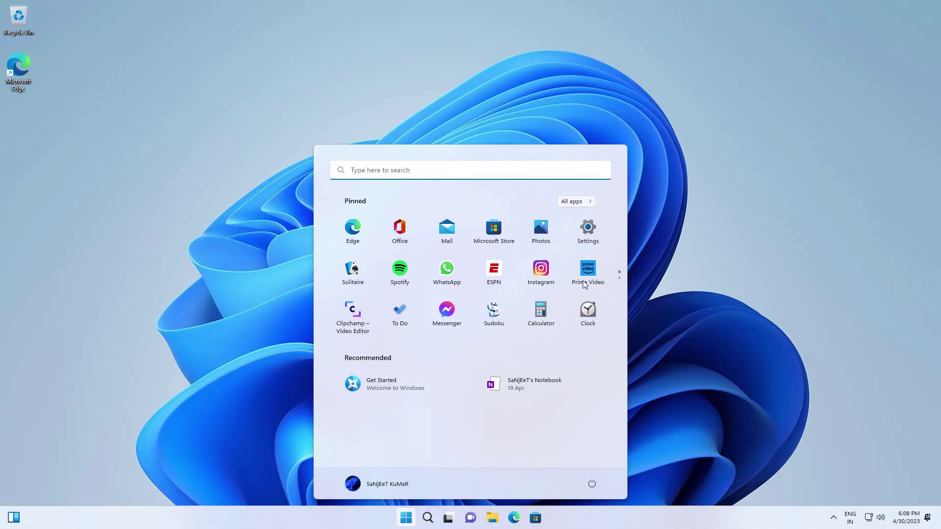
Step: Open the Personalization page in Windows Settings and enlarge the Settings window
left_click(588, 228)
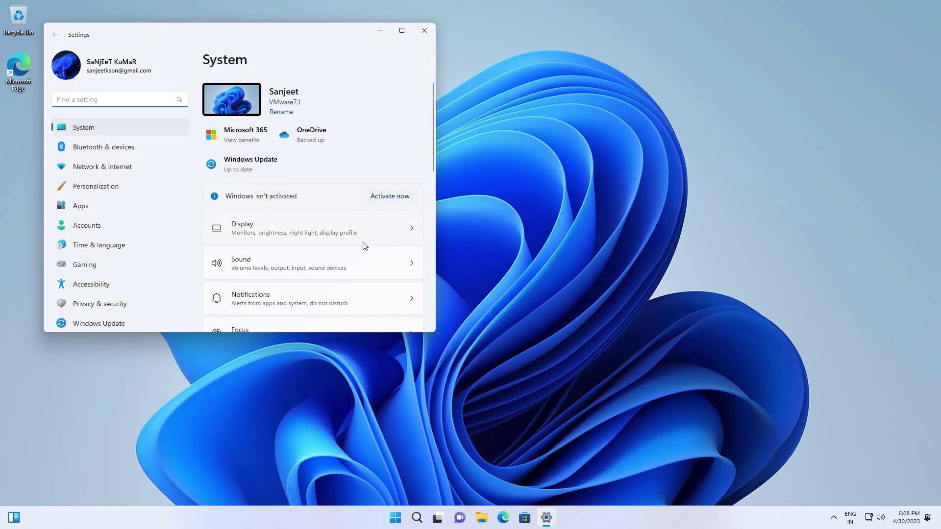
left_click(92, 189)
left_click_drag(435, 332, 659, 412)
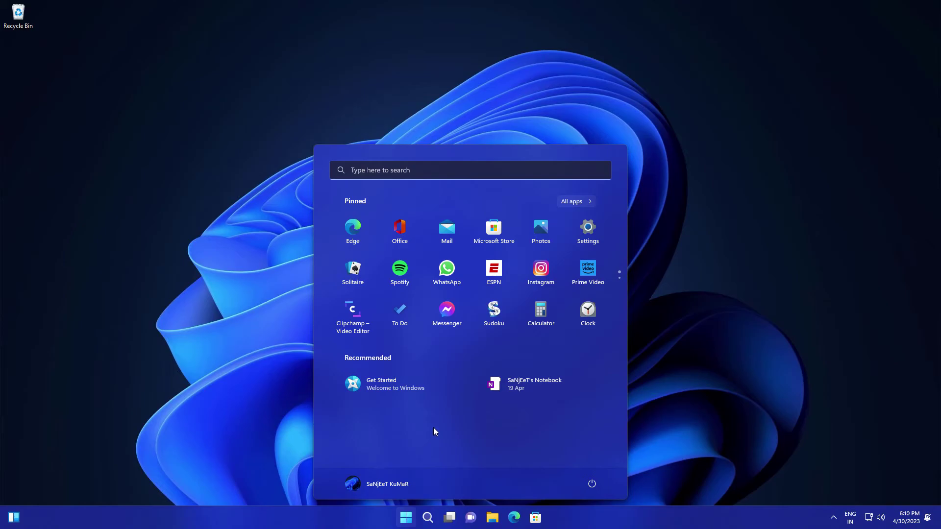
Step: Look through the Widgets board's weather, stocks, photos and news stories, then close it
left_click(83, 517)
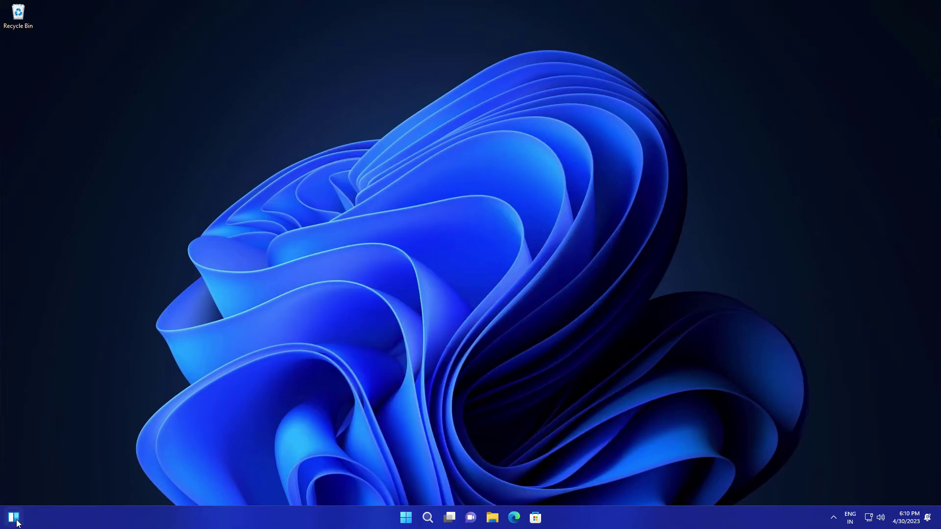
mouse_move(16, 523)
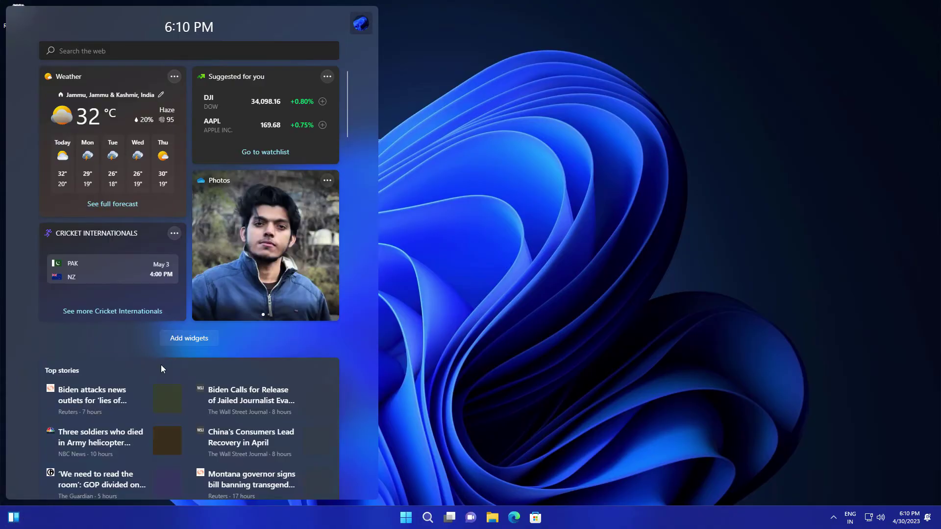
scroll(279, 239, "down", 5)
scroll(279, 240, "down", 3)
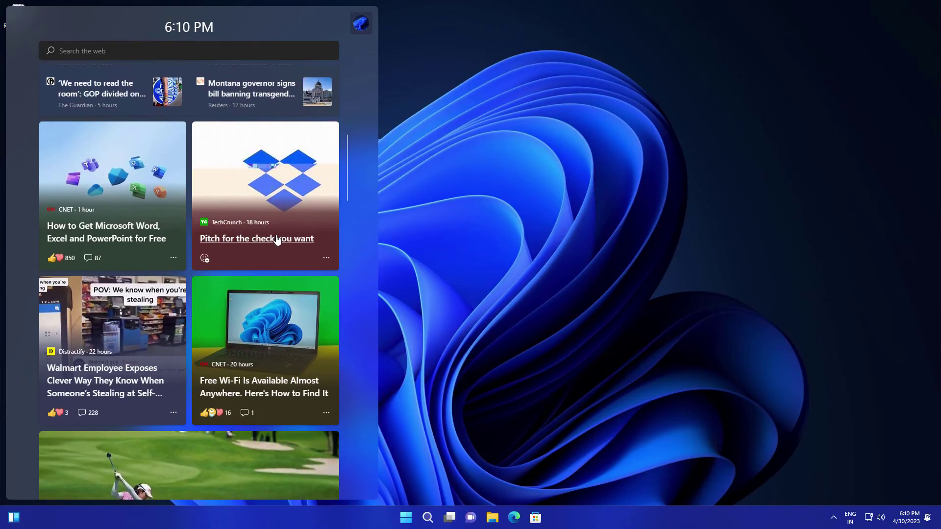
scroll(273, 206, "up", 6)
left_click(509, 231)
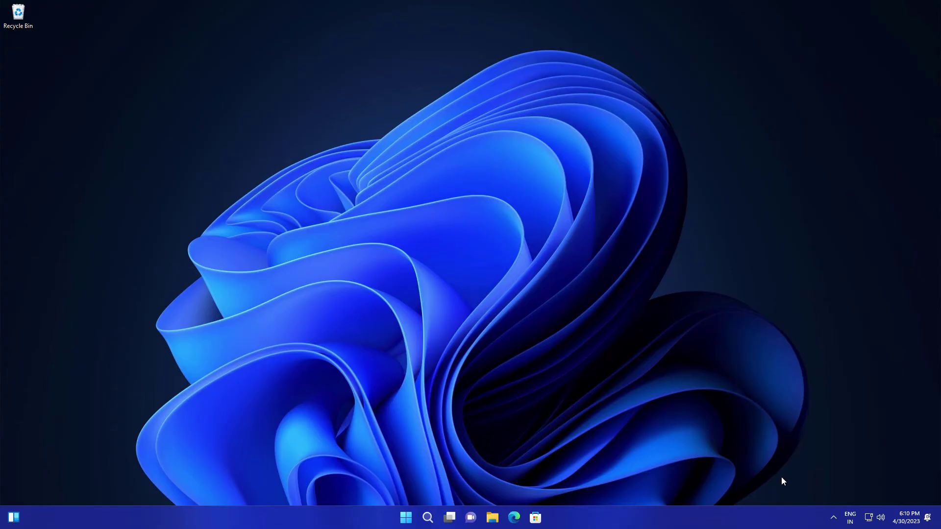
Step: View the hidden tray icons, the keyboard layout choices and the quick settings
left_click(833, 517)
left_click(854, 519)
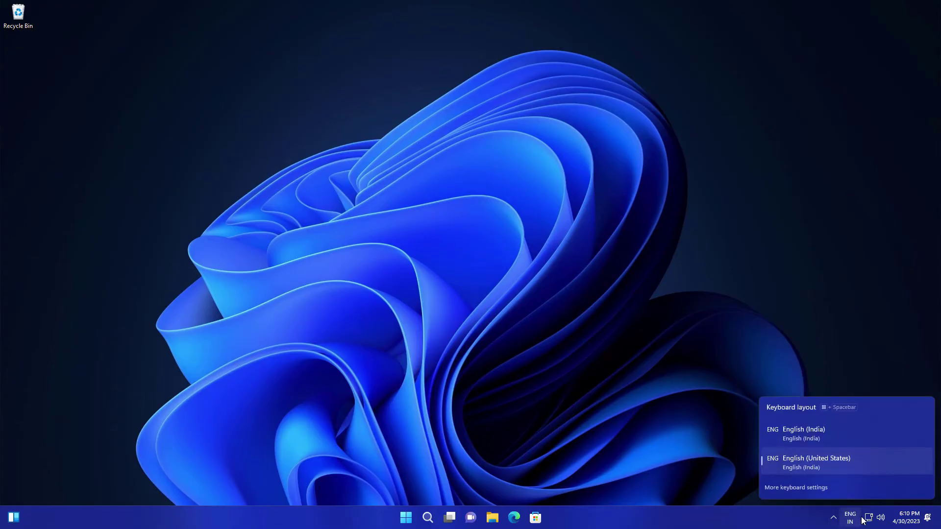
left_click(882, 518)
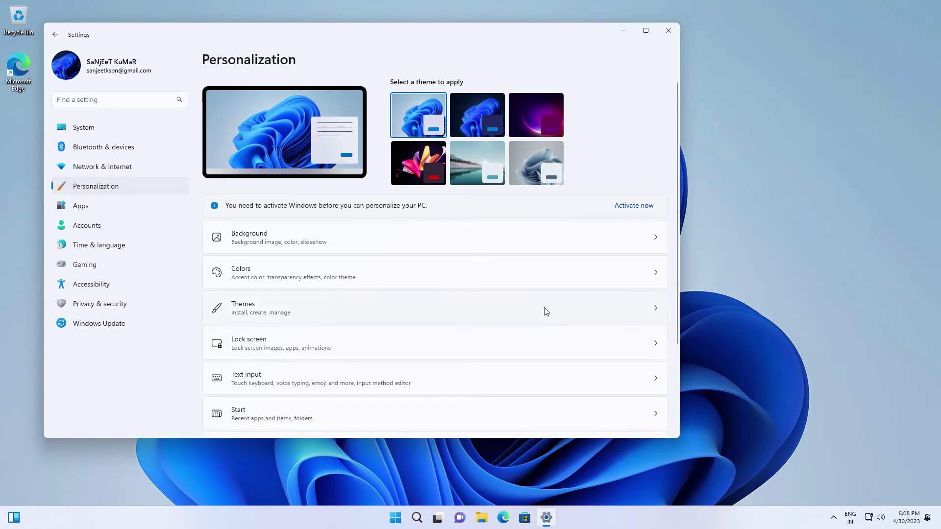
Step: Check the Colors options in Personalization for mode, transparency and accent color on the unactivated system
left_click(516, 298)
key("alt+Left")
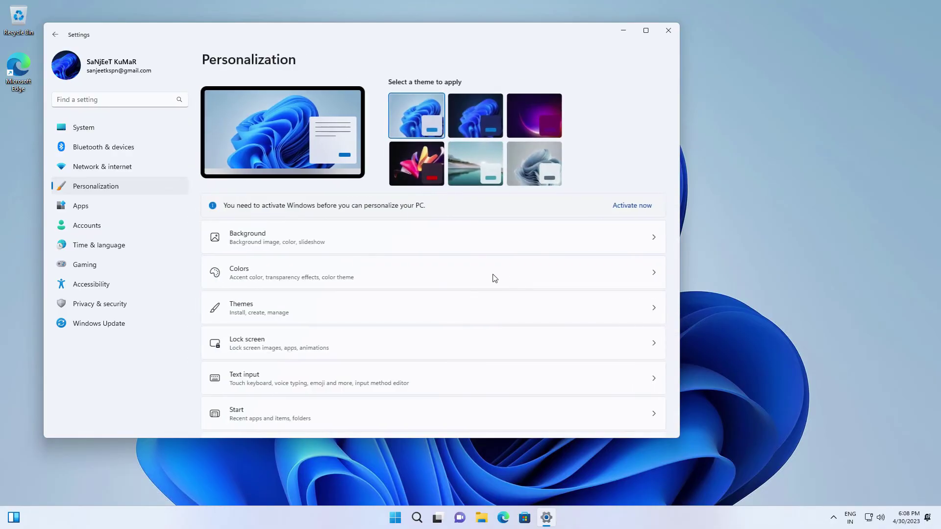
left_click(479, 274)
scroll(500, 306, "down", 5)
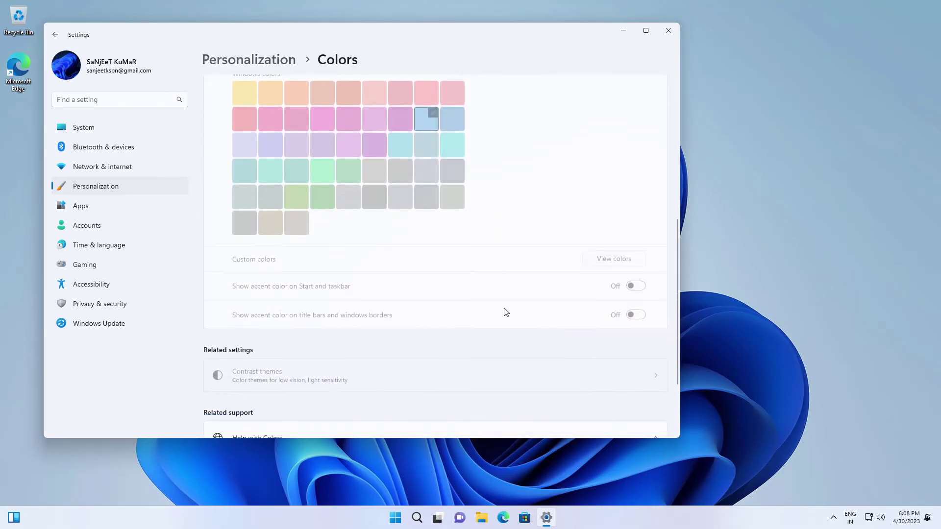
scroll(502, 310, "up", 5)
left_click_drag(449, 31, 536, 39)
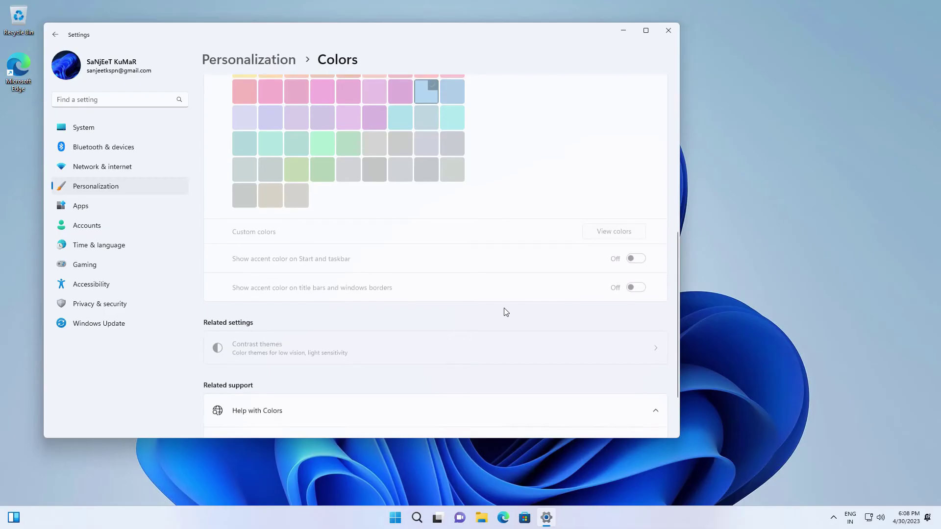
scroll(502, 310, "up", 5)
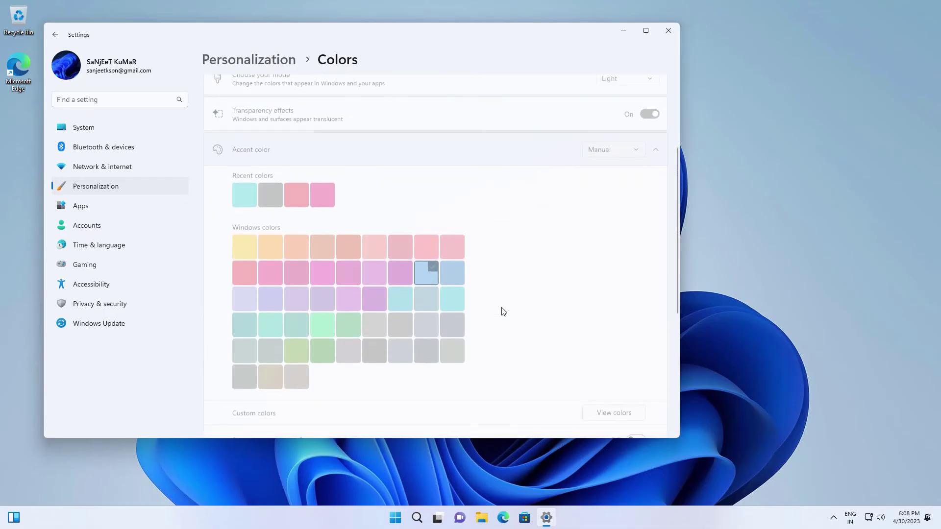
left_click_drag(451, 36, 535, 46)
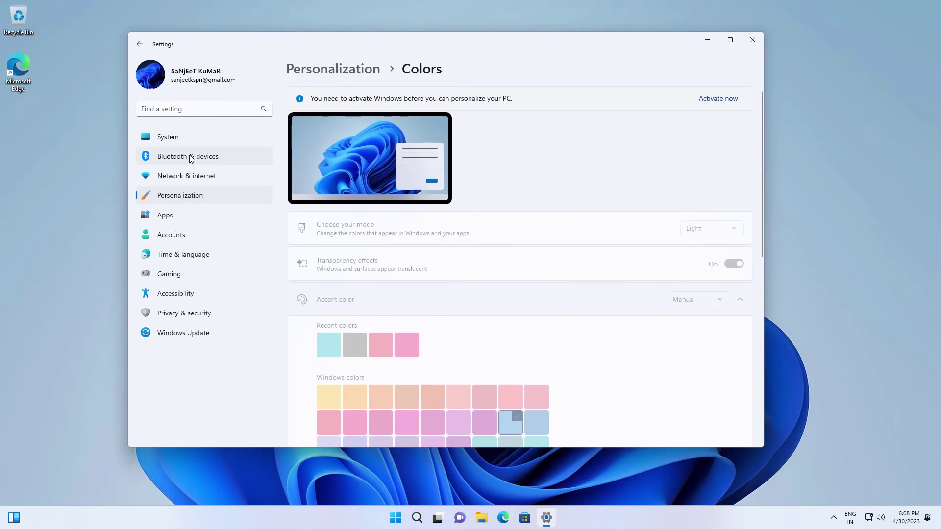
Step: Go to the system's Activation settings and open the product key entry dialog
left_click(197, 140)
scroll(462, 305, "up", 3)
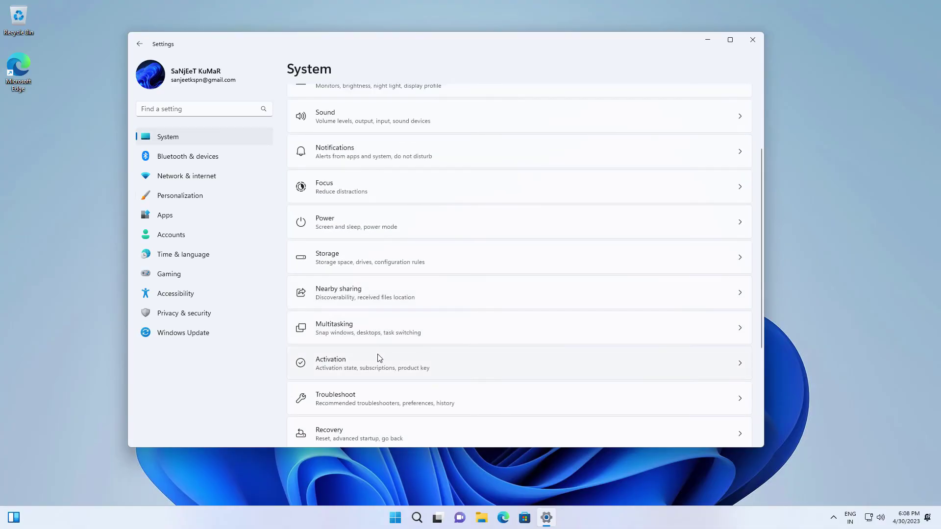
left_click(384, 360)
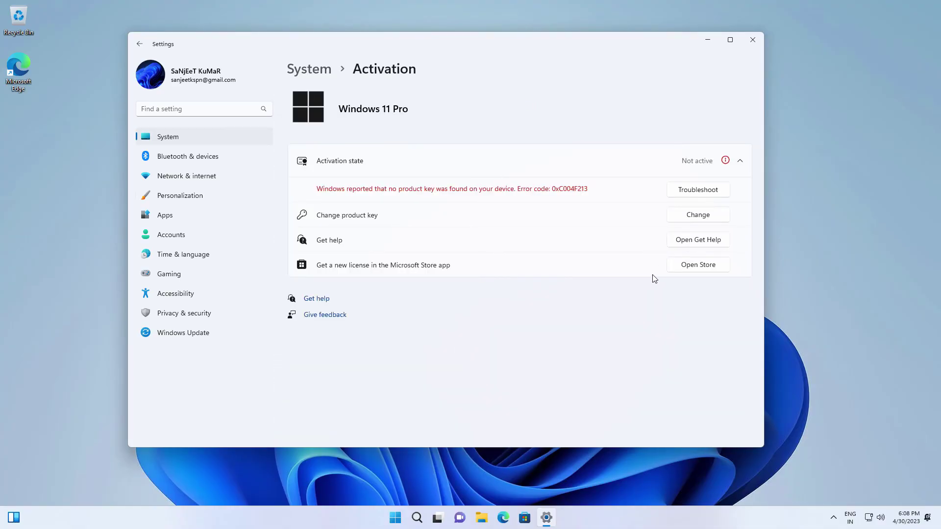
left_click(691, 217)
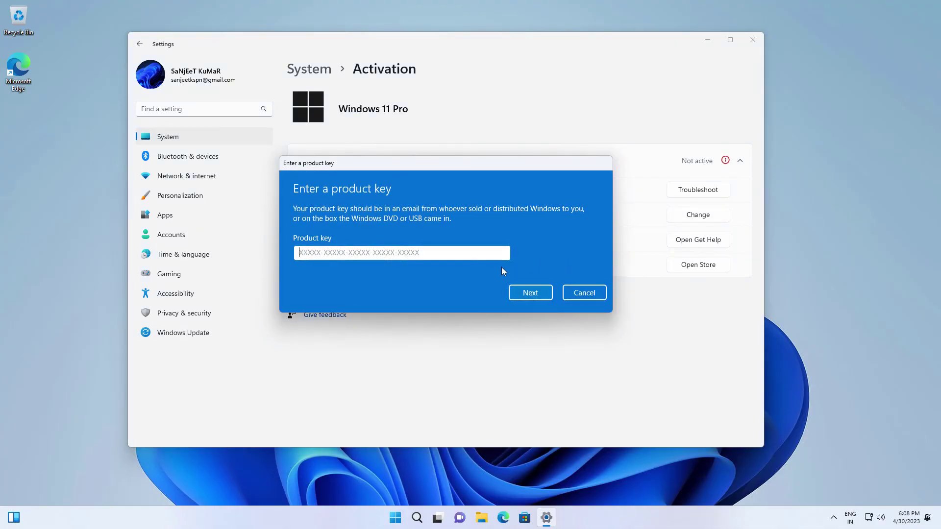
key("Escape")
left_click(689, 216)
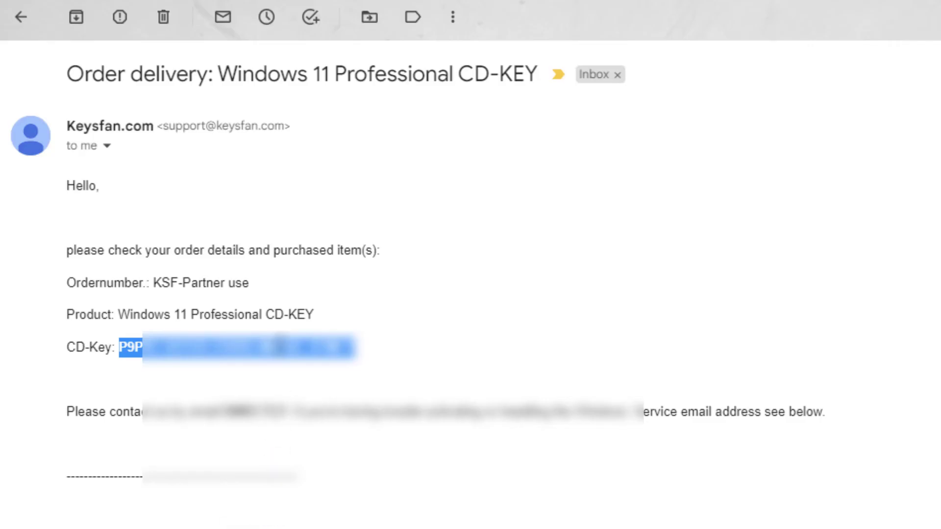
Step: Copy the CD-Key from the Keysfan order e-mail, paste it as the product key and activate Windows 11 Pro
right_click(274, 337)
left_click(290, 358)
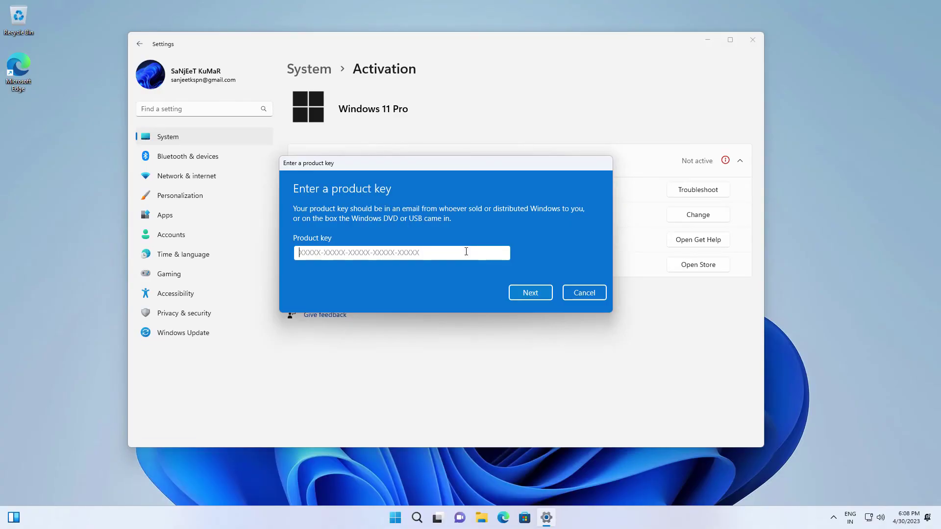
right_click(471, 254)
left_click(487, 261)
left_click(528, 293)
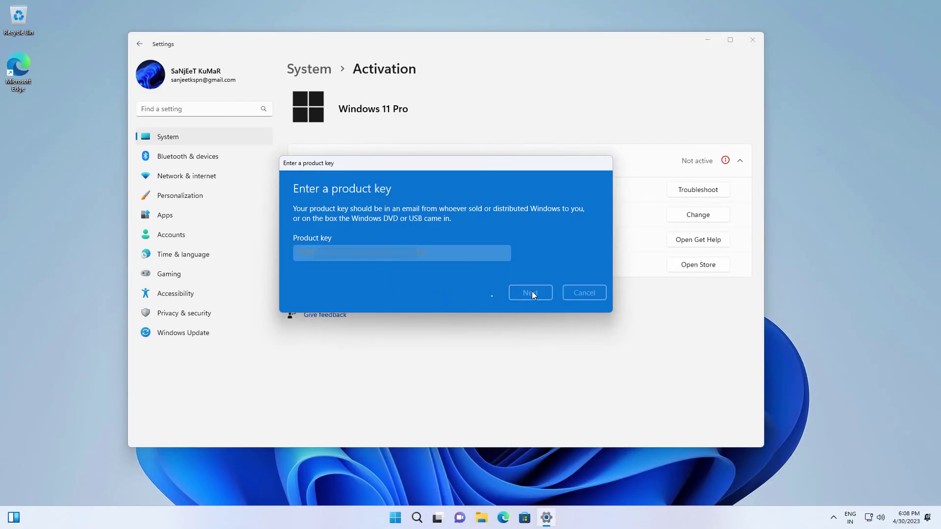
left_click(518, 278)
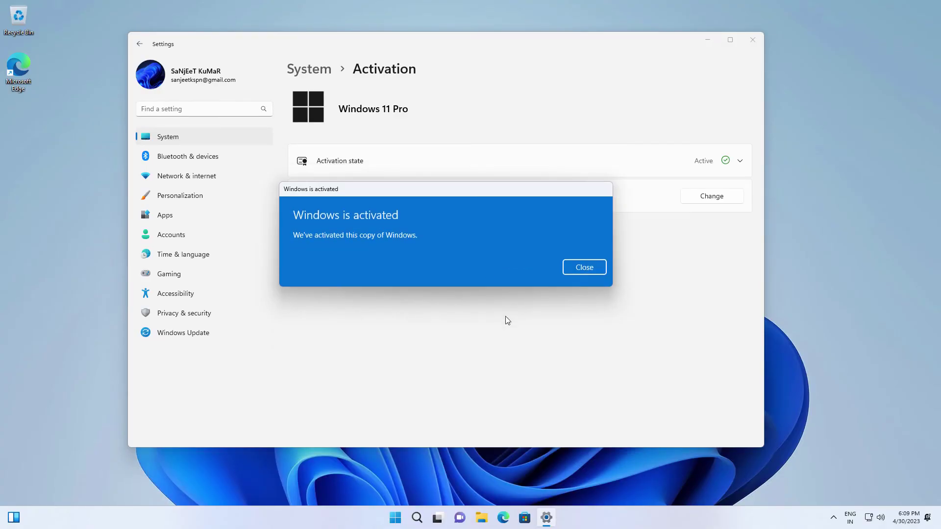
left_click(584, 266)
Step: Review the Colors options in Personalization, then apply the dark Windows theme with the blue bloom wallpaper
left_click(180, 195)
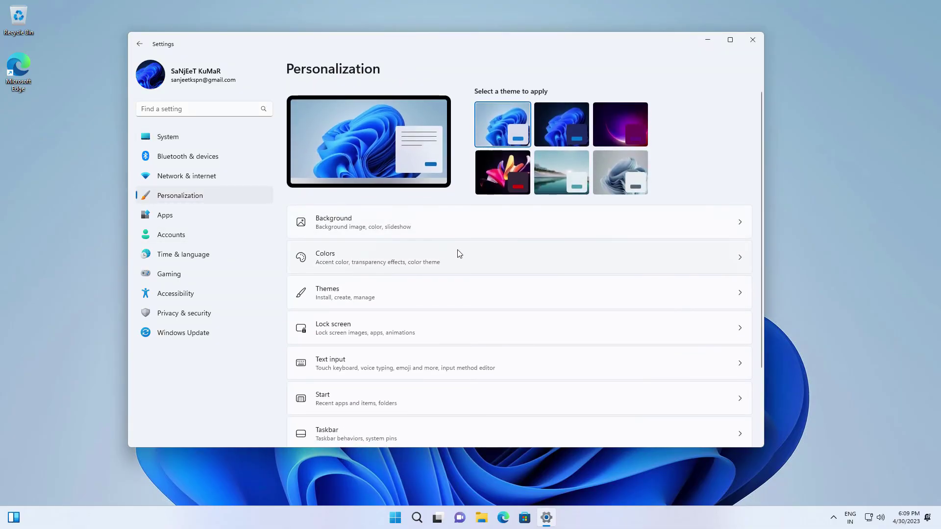
left_click(447, 254)
scroll(637, 332, "down", 1)
scroll(623, 314, "down", 5)
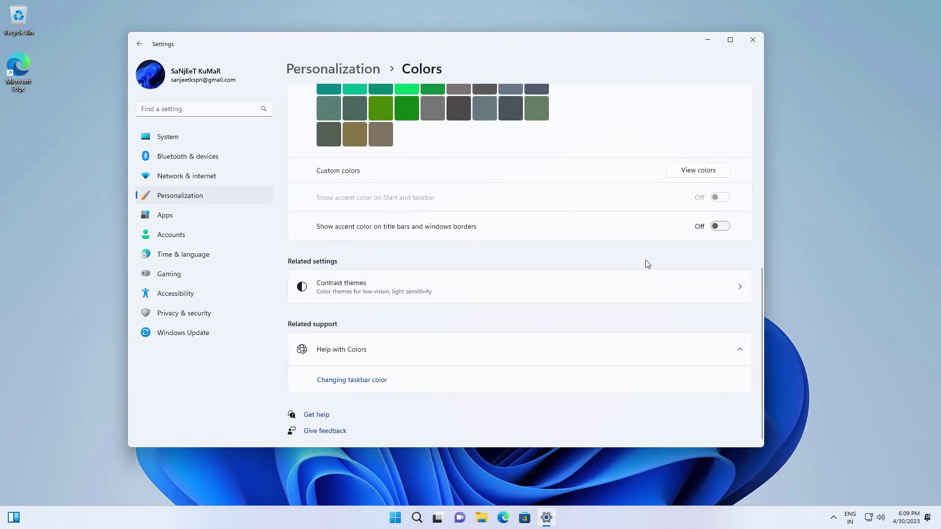
key("alt+Left")
left_click(577, 121)
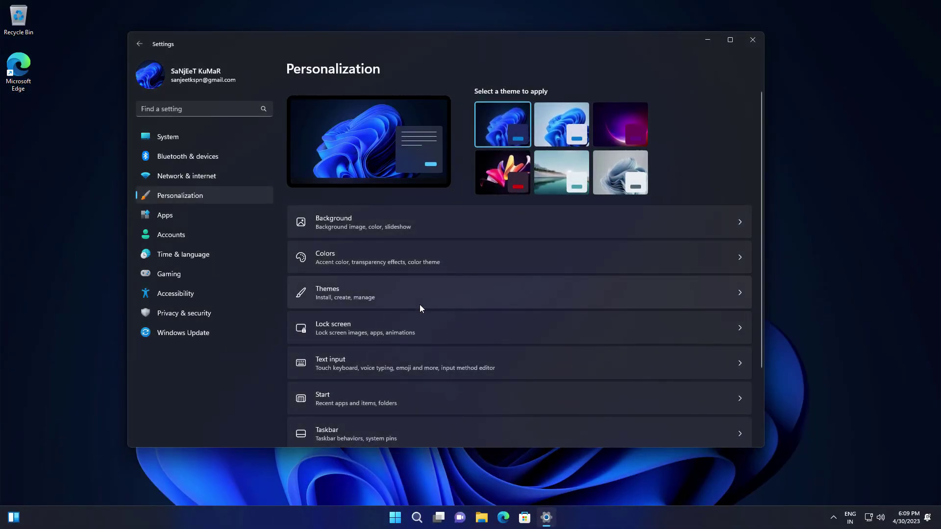
Step: Show the accent color on Start and the taskbar and on title bars and windows borders
left_click(433, 266)
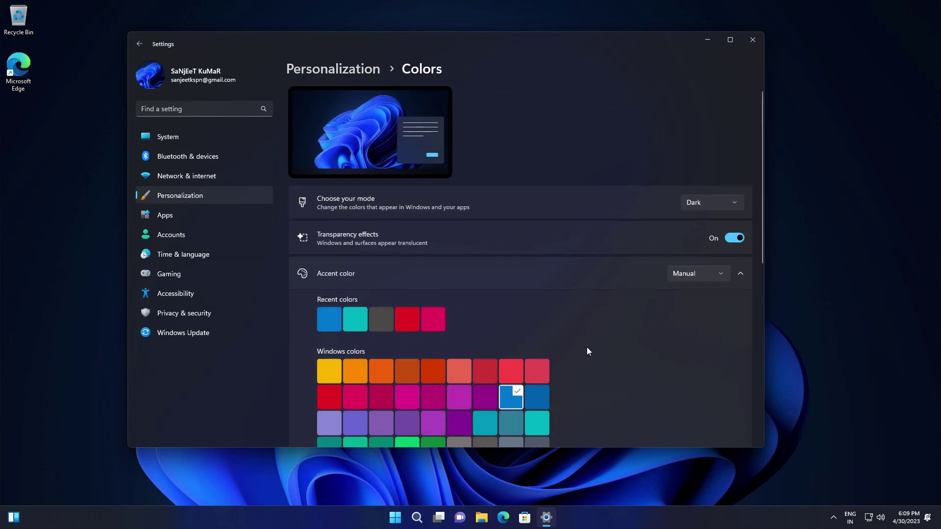
scroll(675, 315, "down", 6)
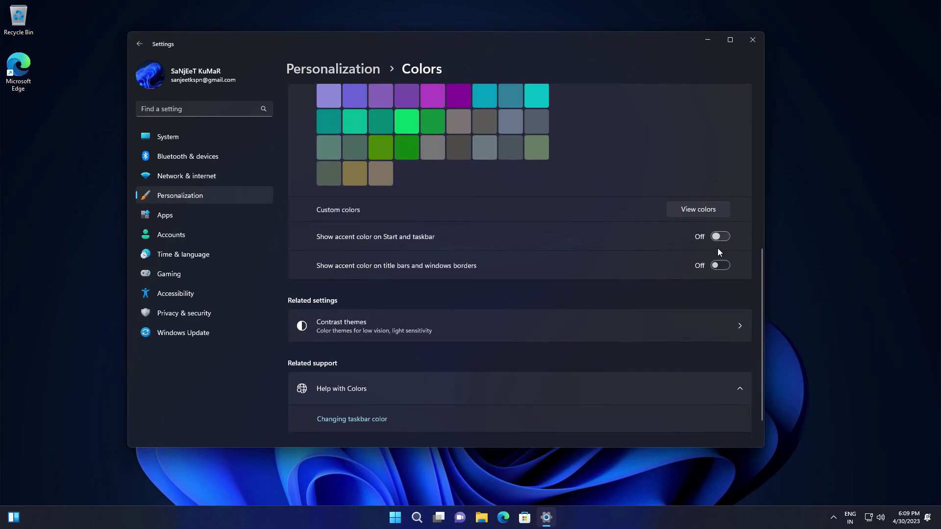
left_click(720, 236)
left_click(721, 265)
Step: Choose a custom blue accent color, apply it and close Settings
left_click(696, 209)
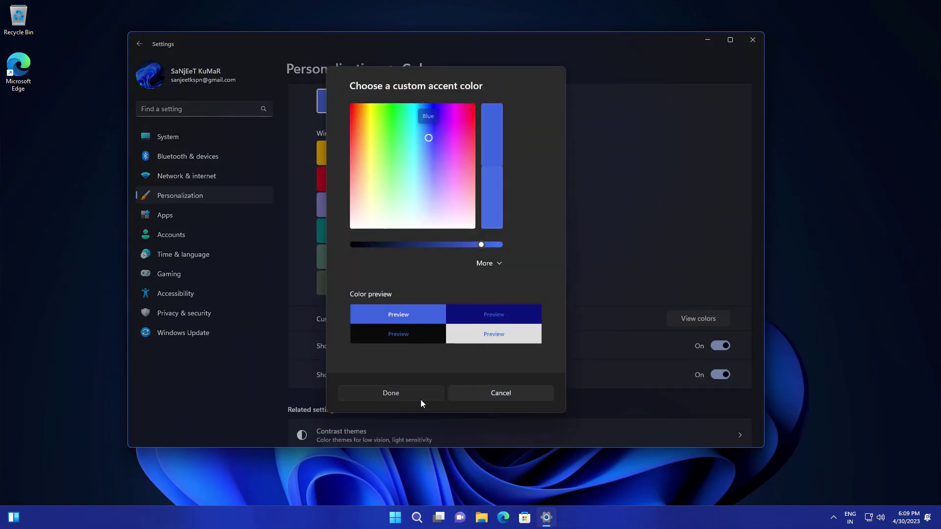
left_click(420, 399)
left_click(752, 39)
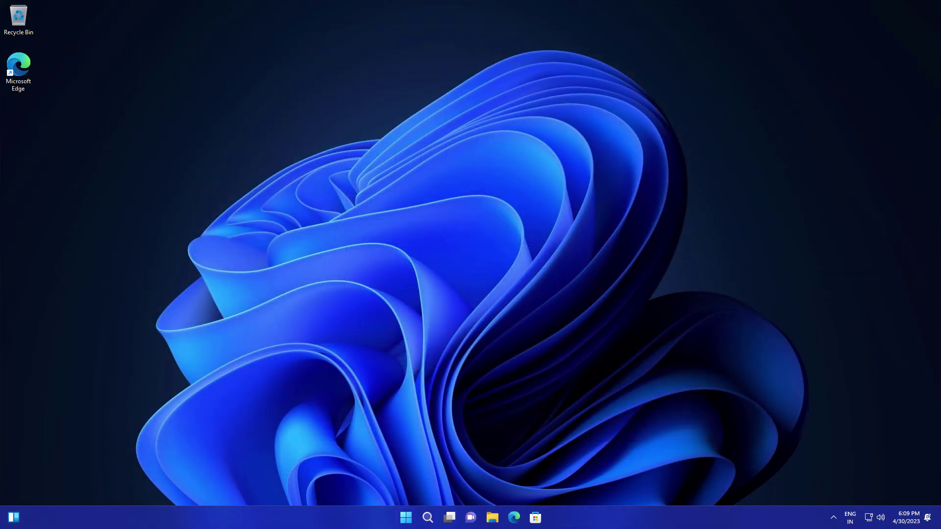